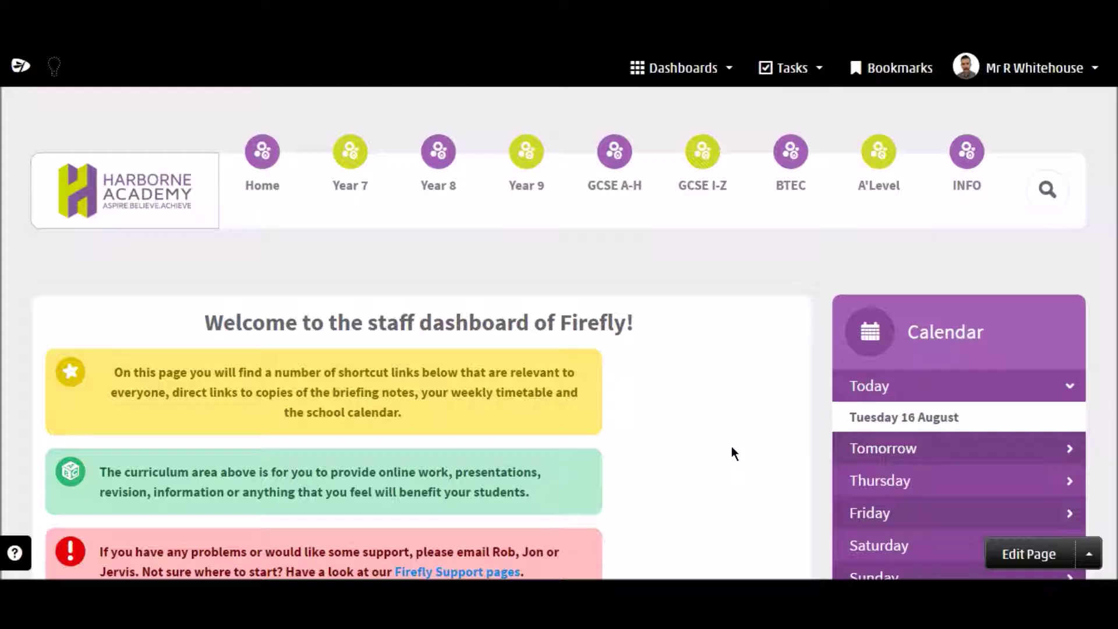
Step: Go to Tasks > Manage Set Tasks and scroll down to the most recent set tasks
click(711, 284)
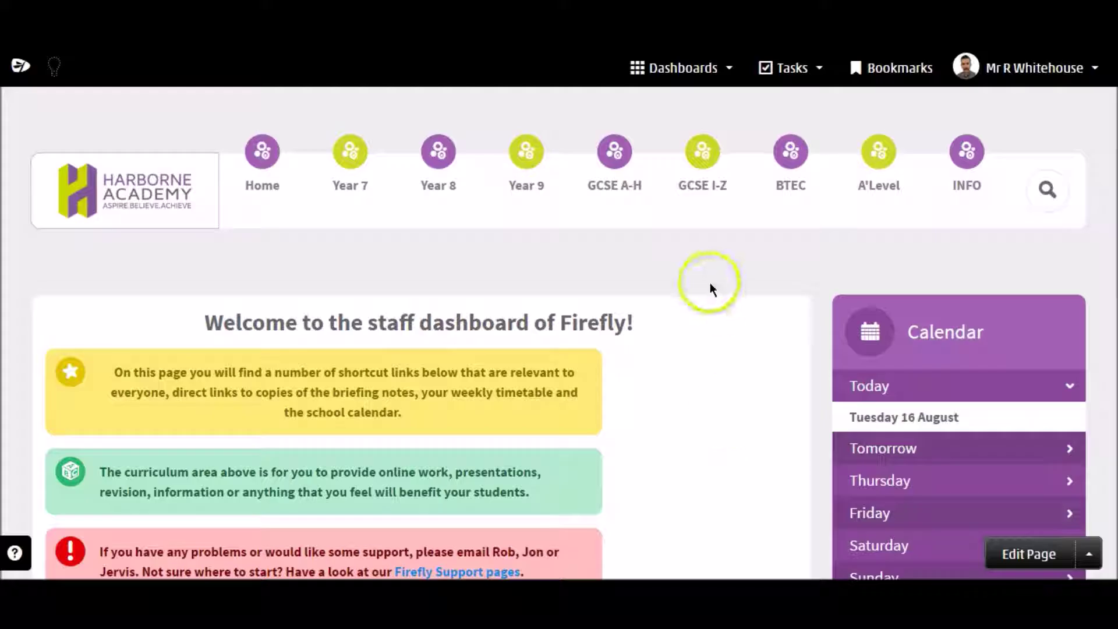
click(794, 70)
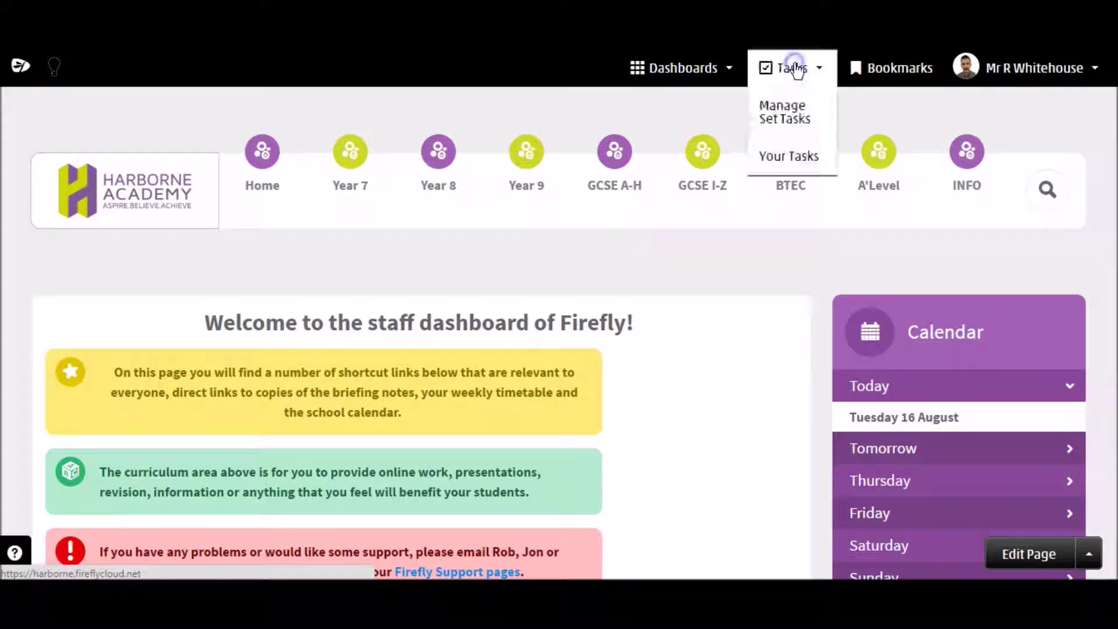
click(798, 116)
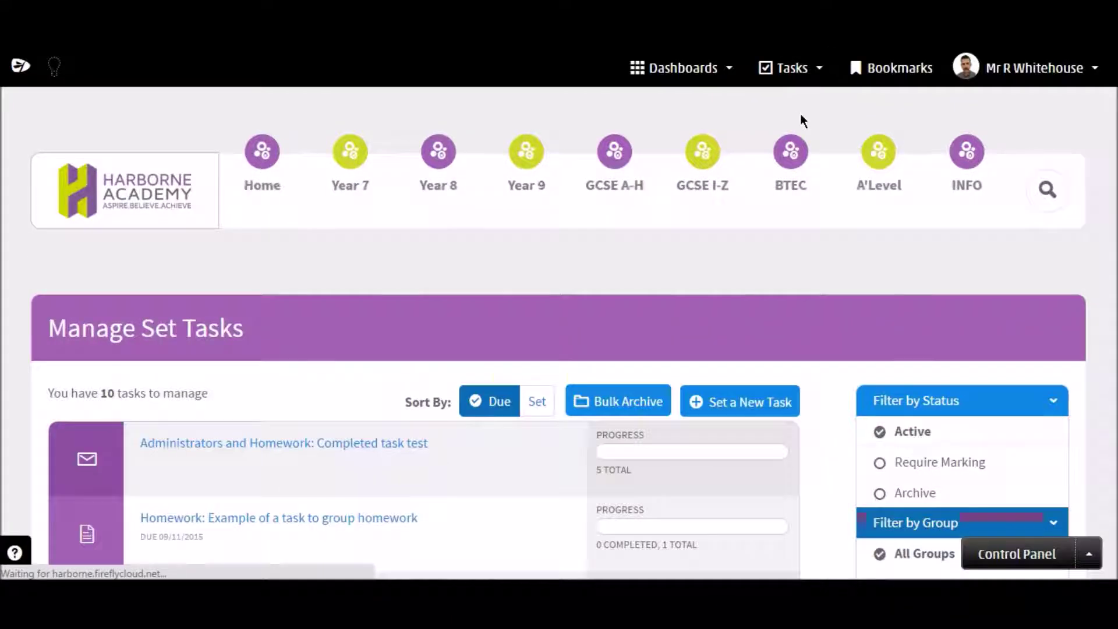
click(1077, 164)
drag(1110, 99, 1099, 429)
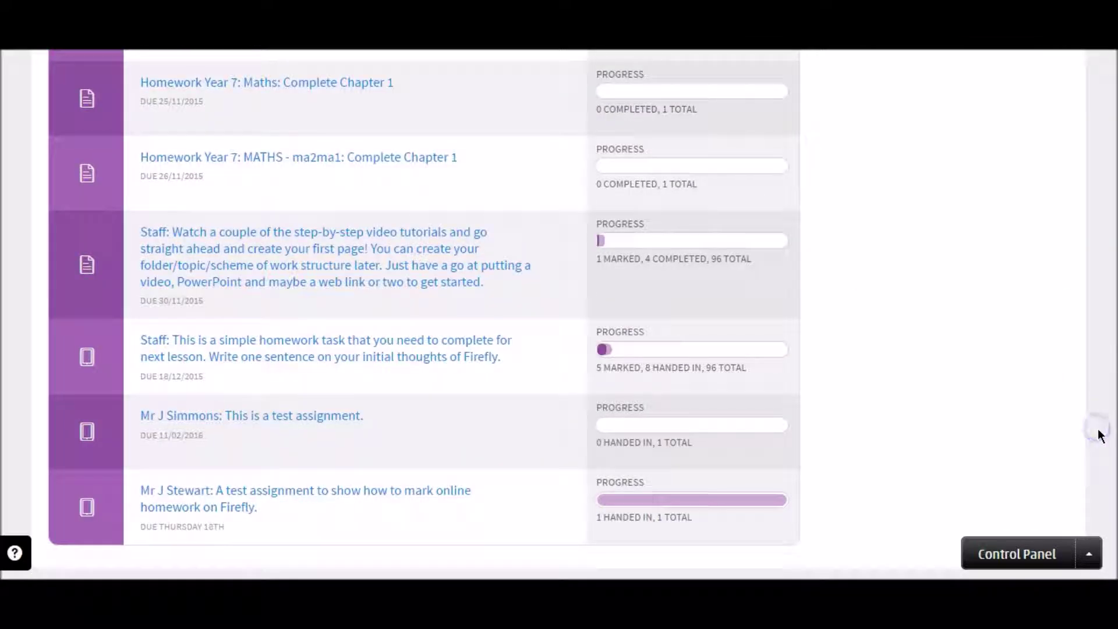
click(693, 505)
Step: Open 'A test assignment to show how to mark online homework' and its single submission
click(412, 492)
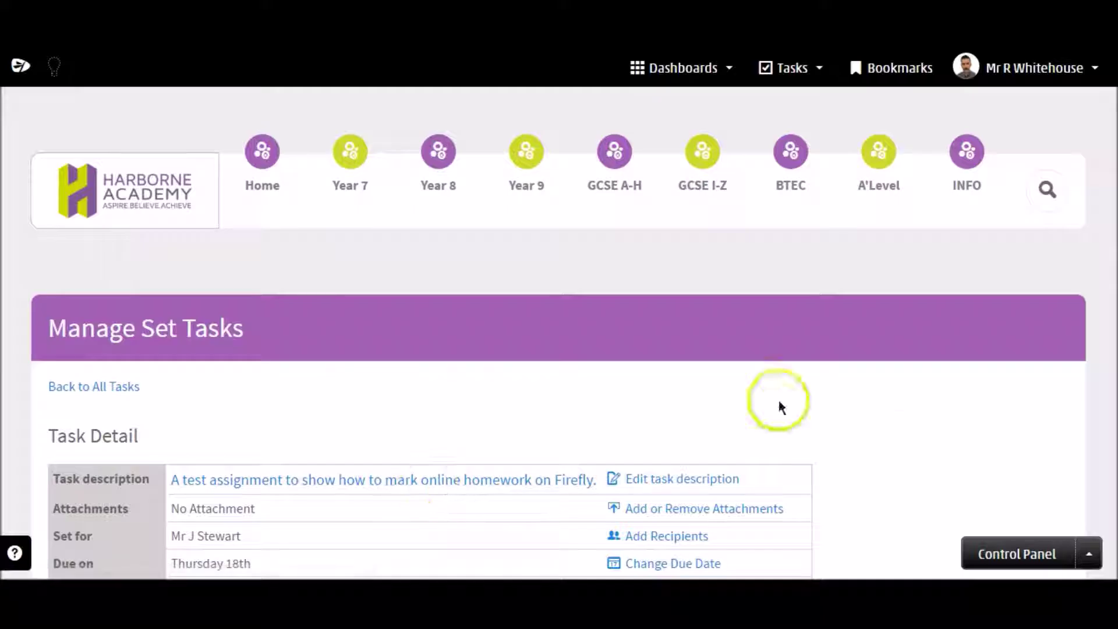
scroll(559, 315, down, 3)
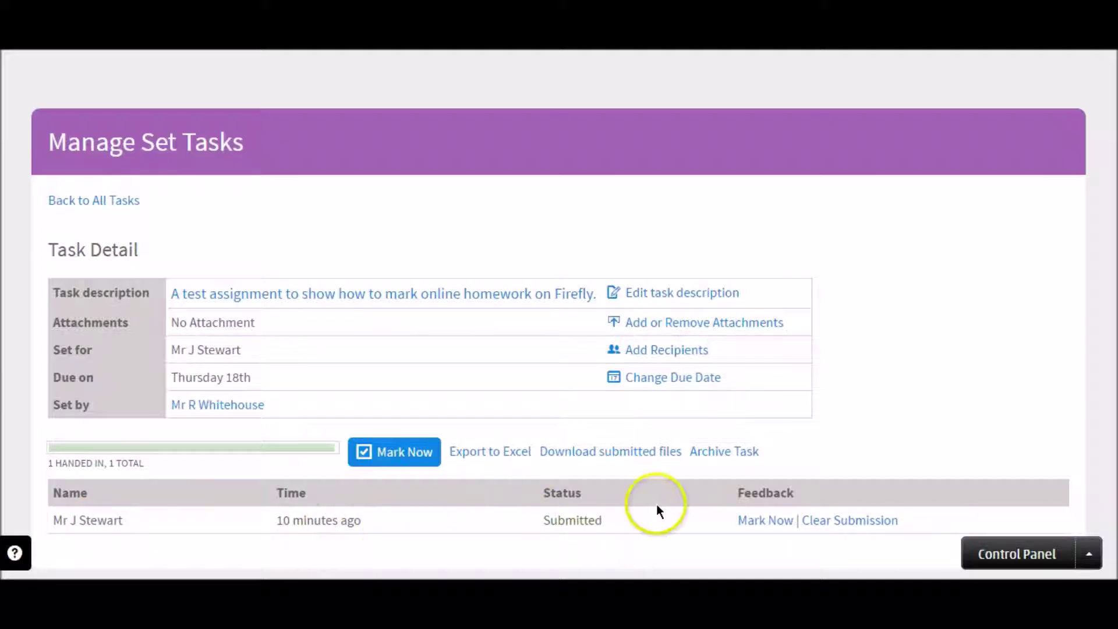
click(779, 527)
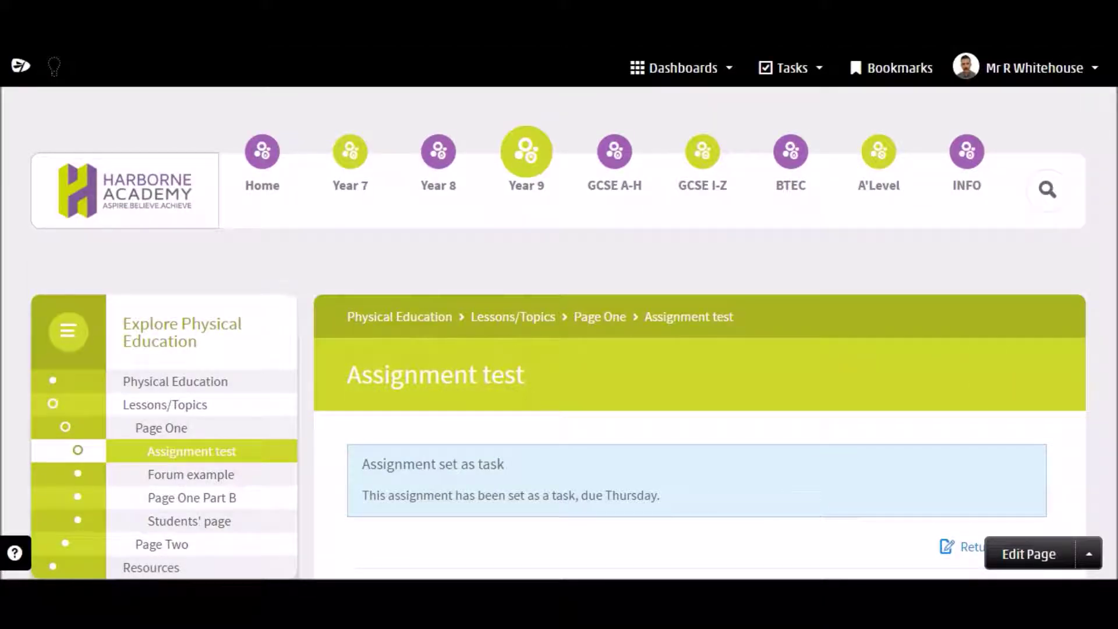
Step: Enter the feedback 'Well done!' on the VLE-name question of the Assignment test
scroll(699, 349, down, 7)
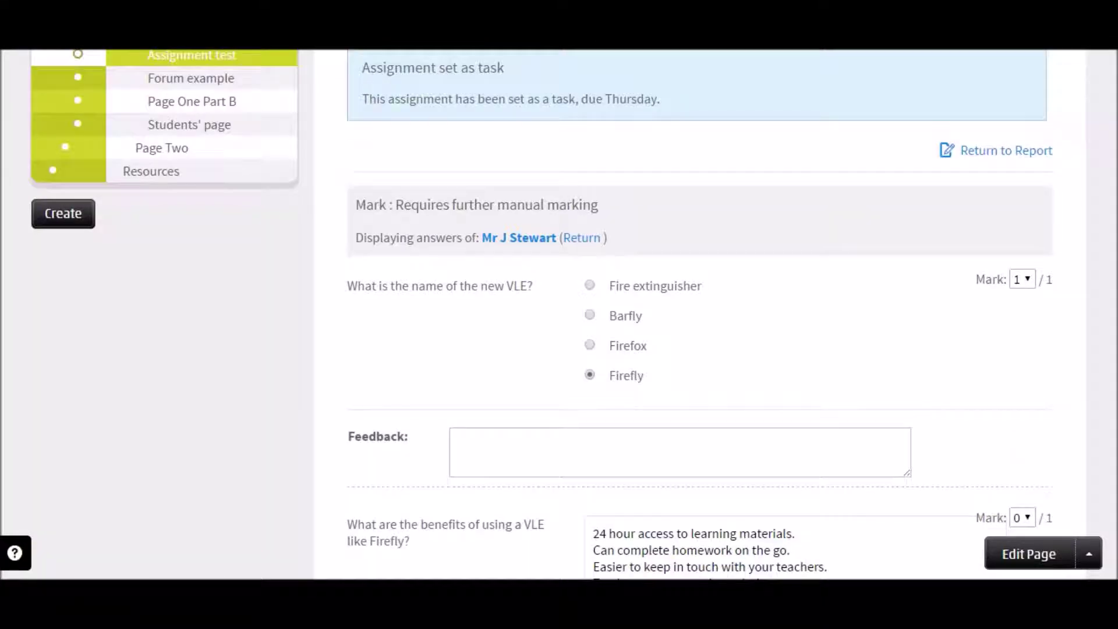
scroll(699, 349, down, 1)
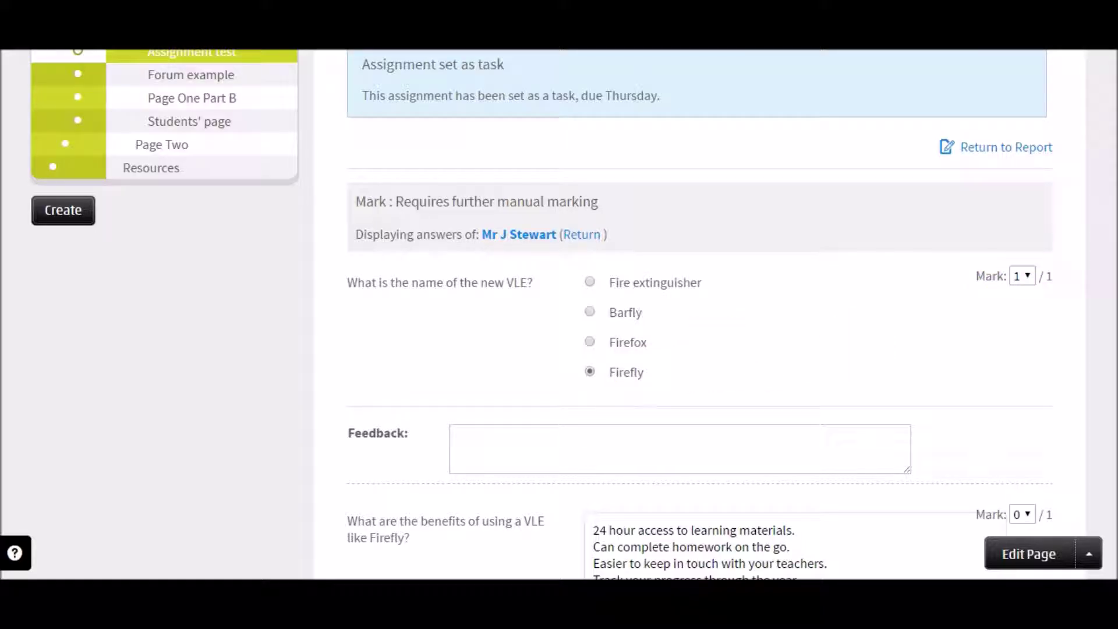
scroll(861, 344, down, 3)
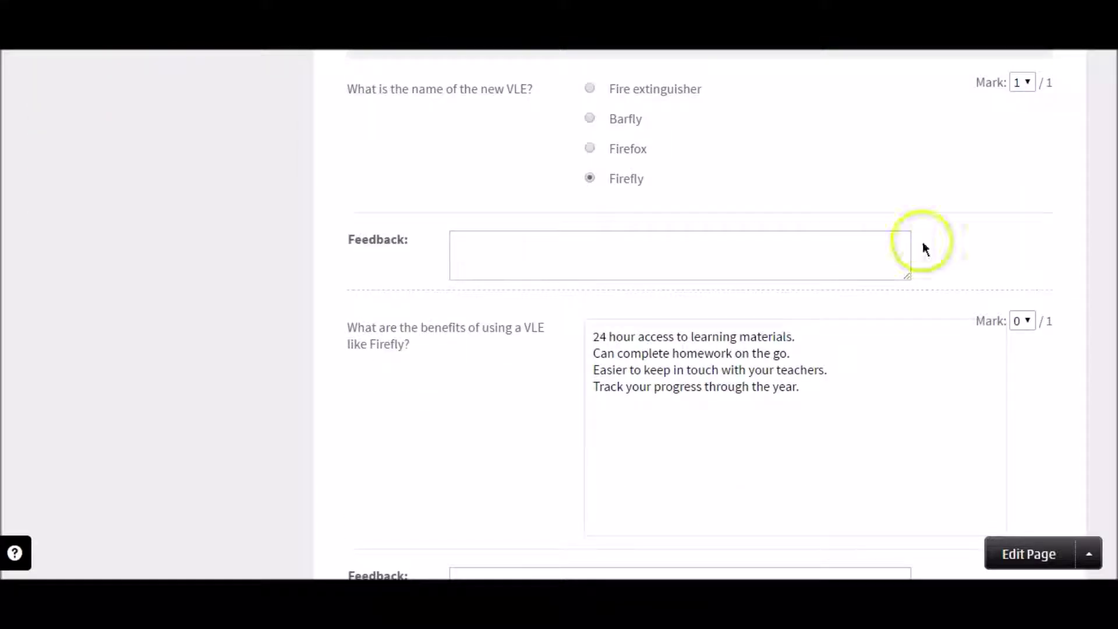
click(710, 242)
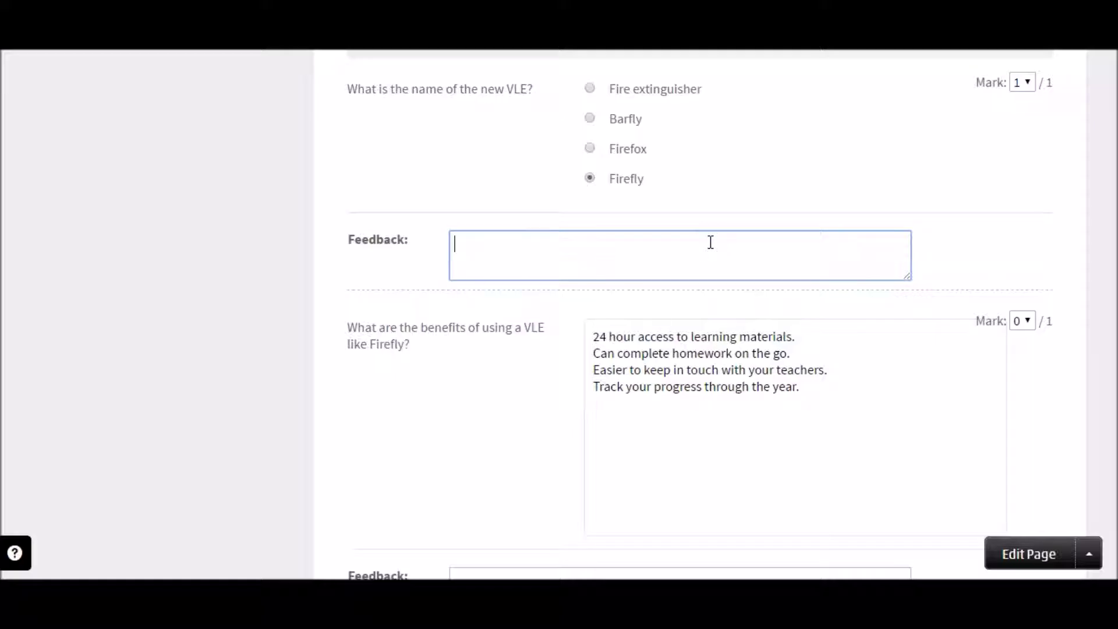
text(Well done!)
scroll(710, 241, up, 1)
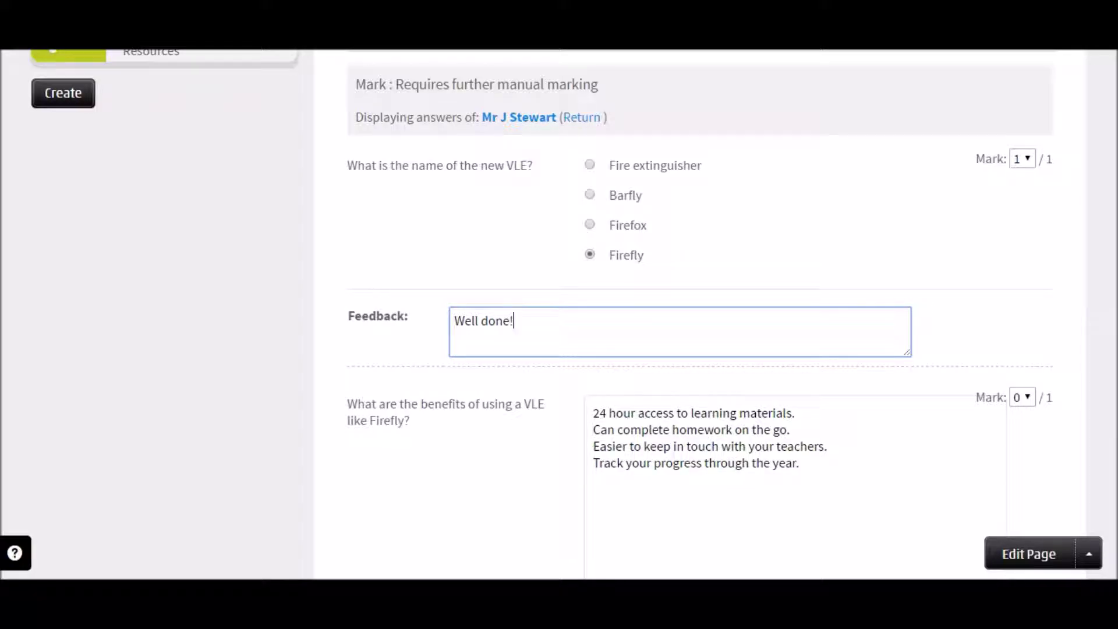
scroll(484, 372, down, 3)
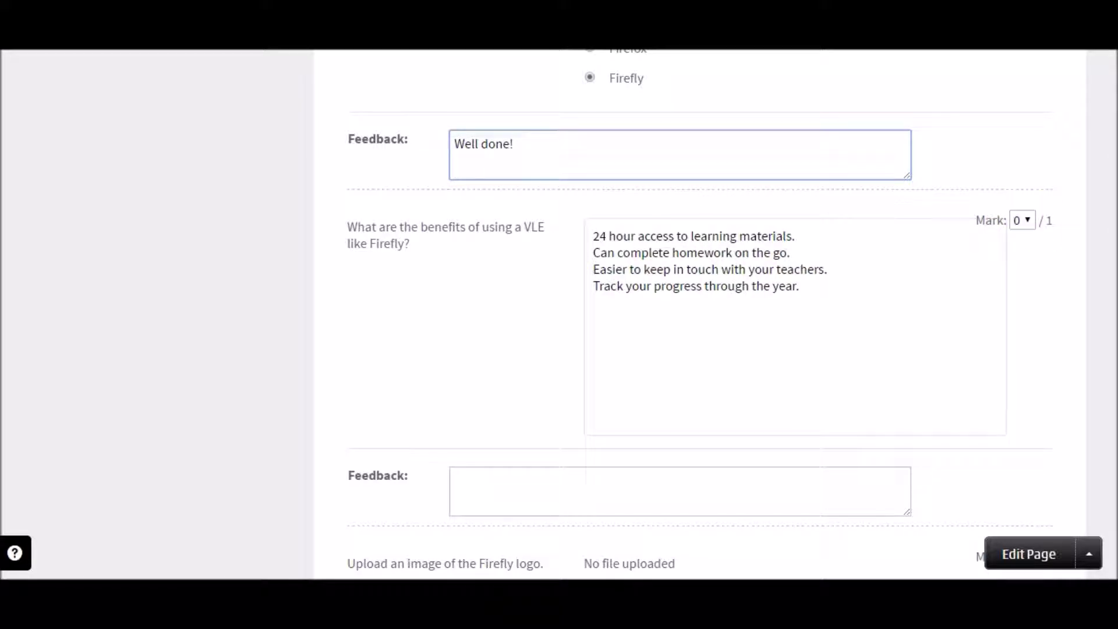
scroll(699, 314, up, 1)
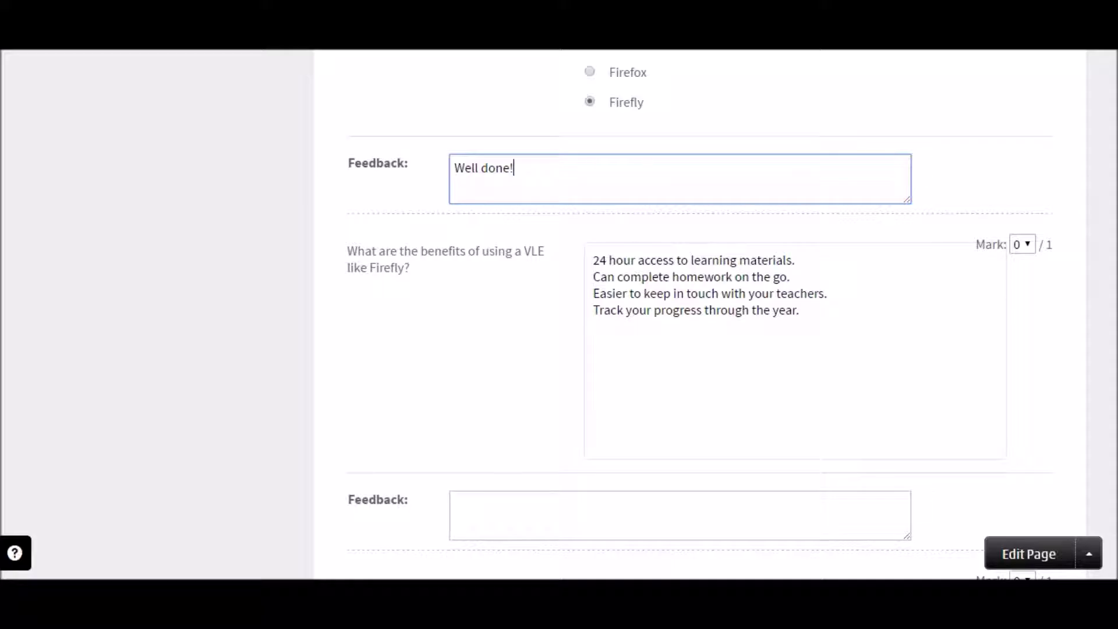
scroll(699, 315, up, 3)
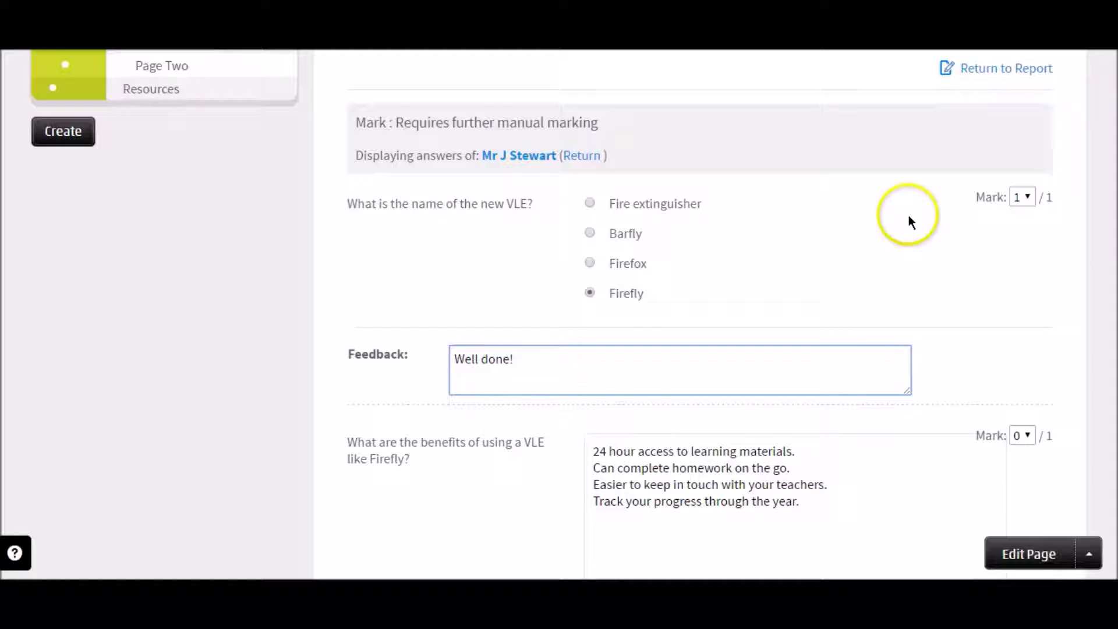
click(508, 378)
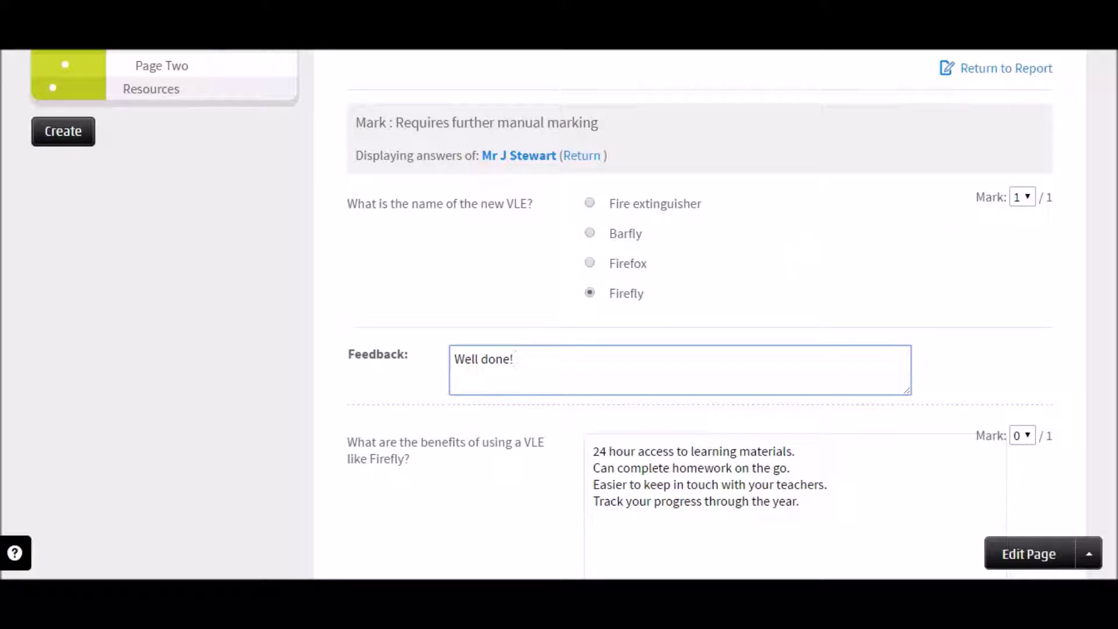
Step: Mark the VLE-benefits answer with feedback 'Very good. You have clearly thought about this question.'
scroll(1111, 350, down, 5)
scroll(1110, 332, up, 1)
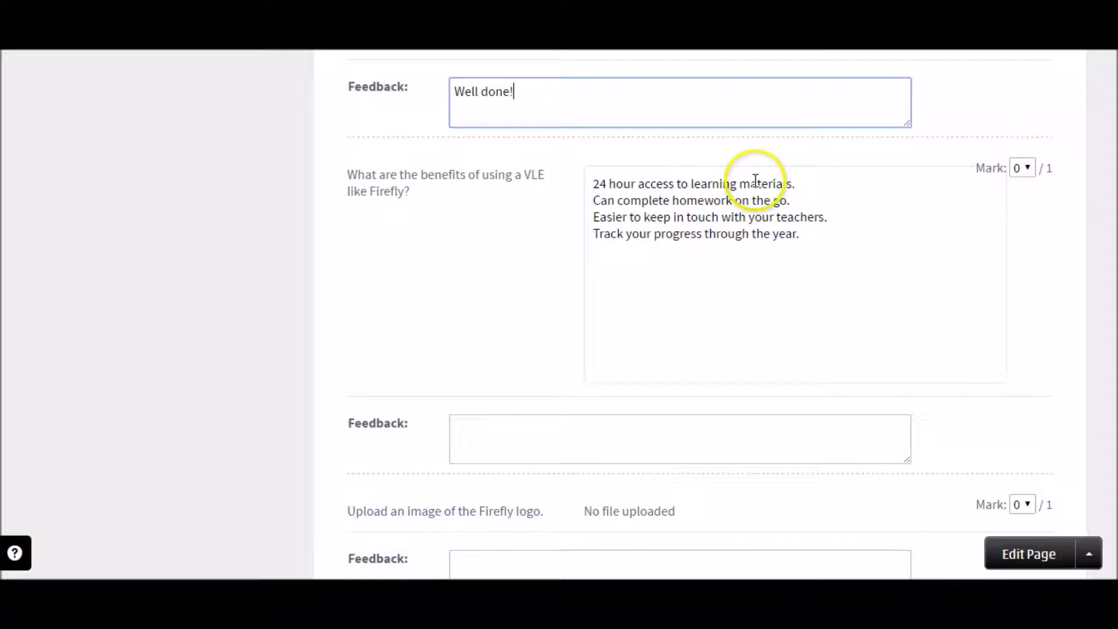
click(1029, 169)
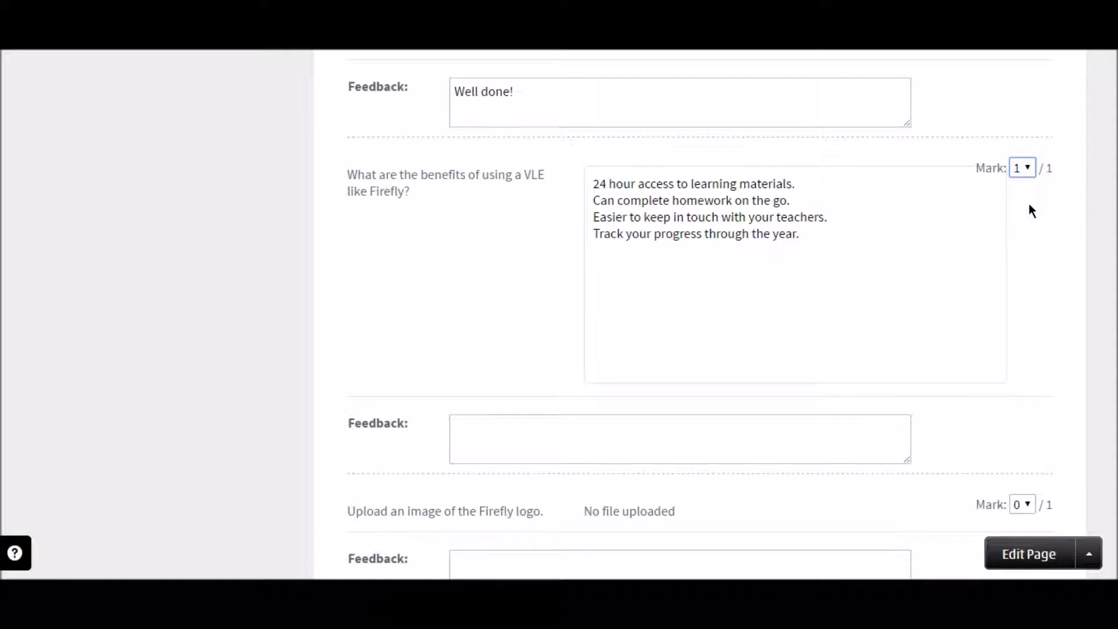
scroll(699, 315, down, 3)
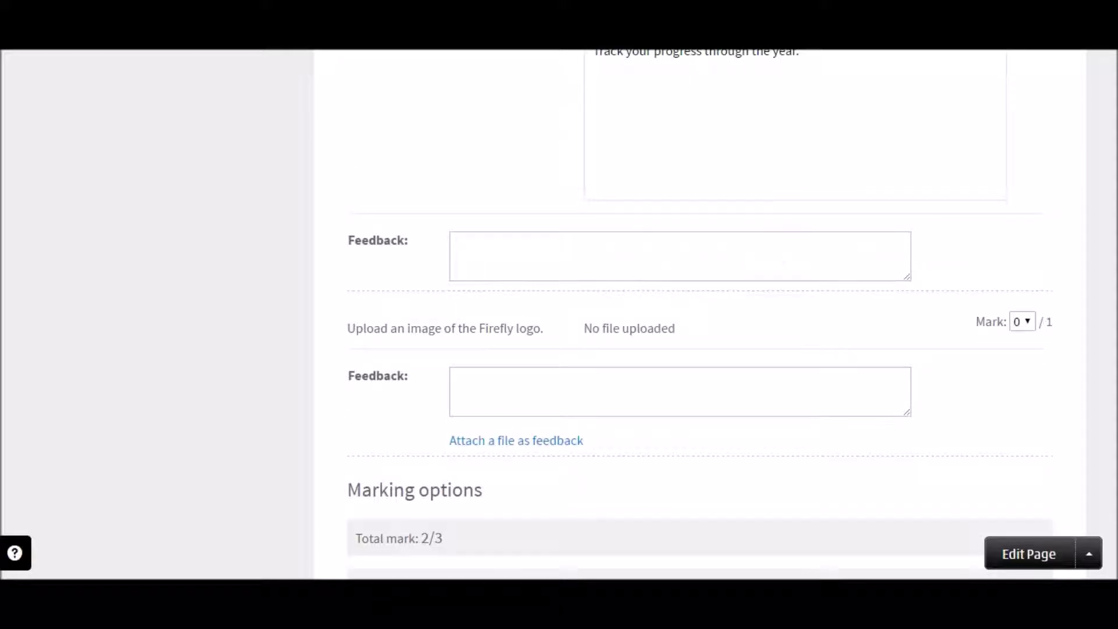
click(754, 241)
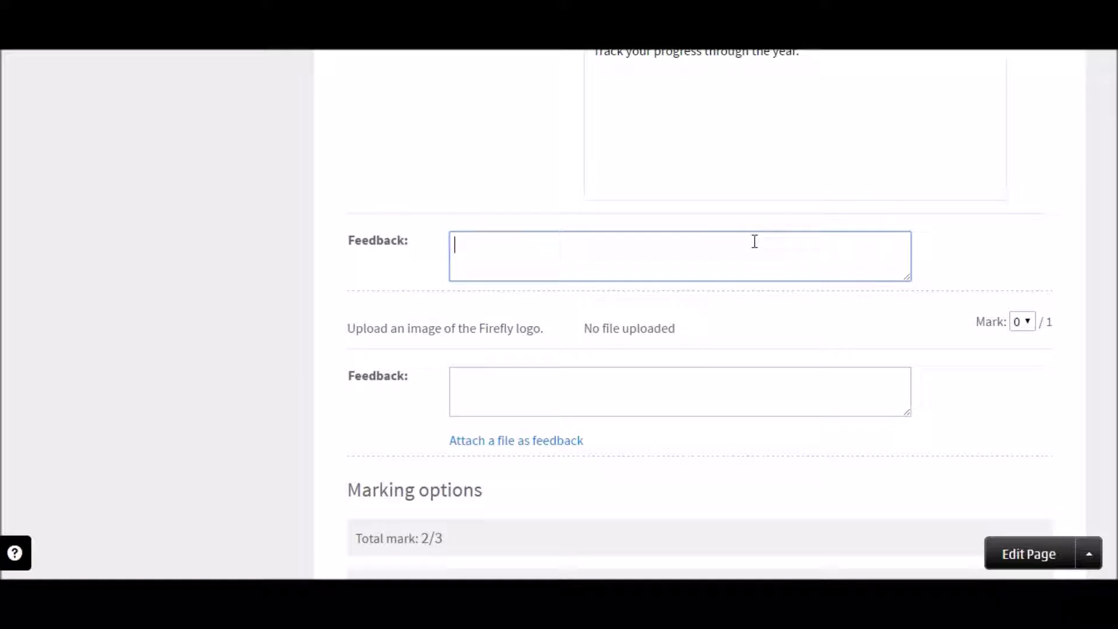
text(Very good. You have clearl)
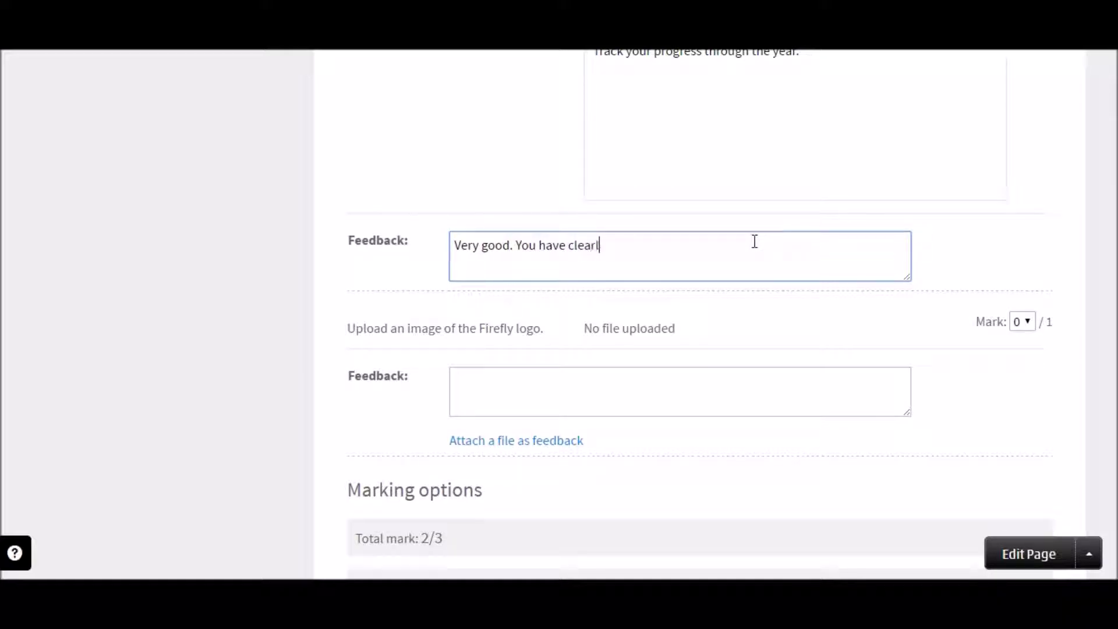
text(y thought about)
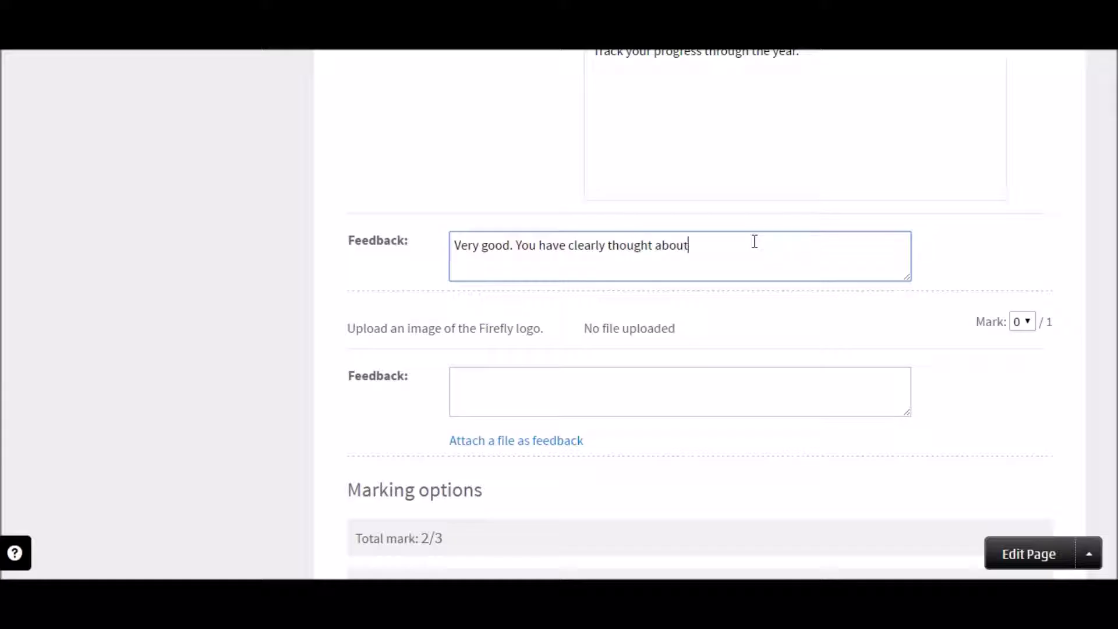
text( this question.)
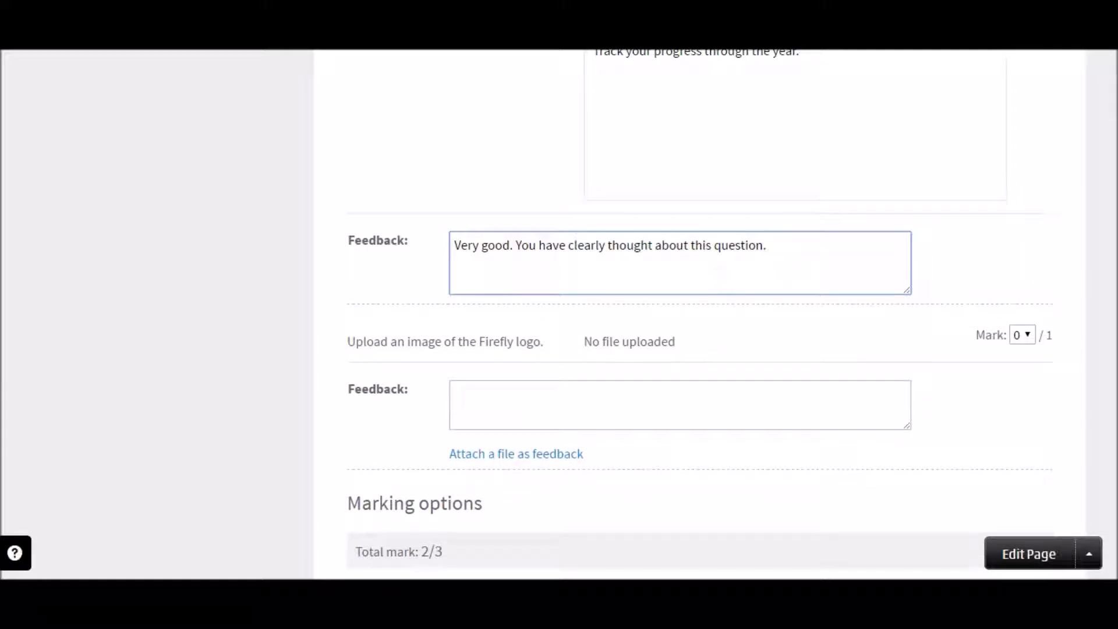
Step: Award the logo-upload question its mark with the feedback 'Excellent.'
scroll(497, 283, down, 1)
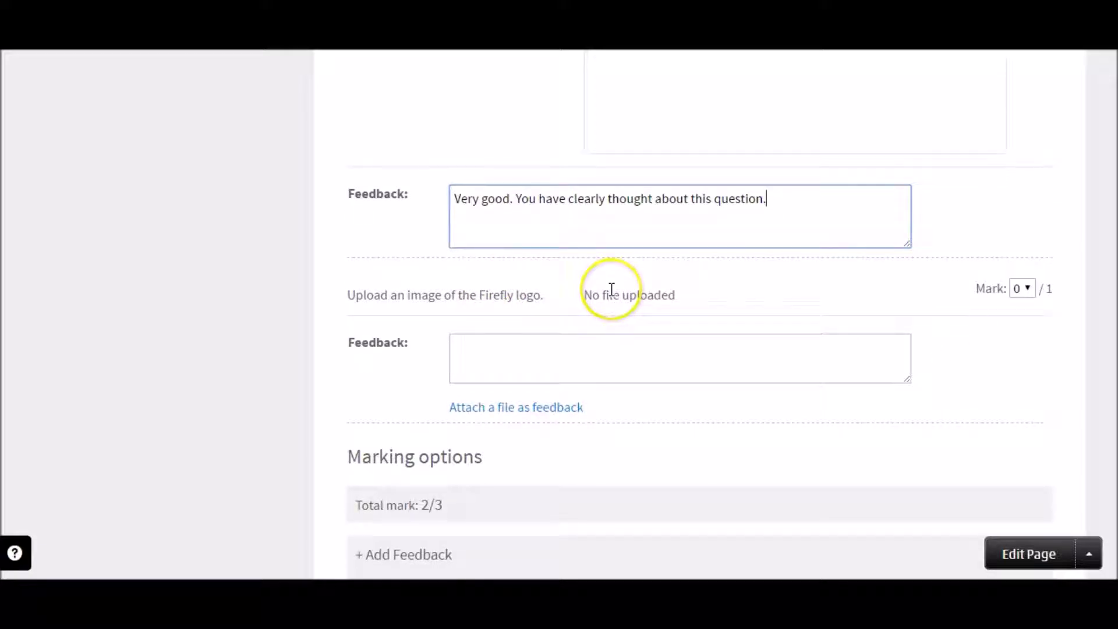
click(1031, 289)
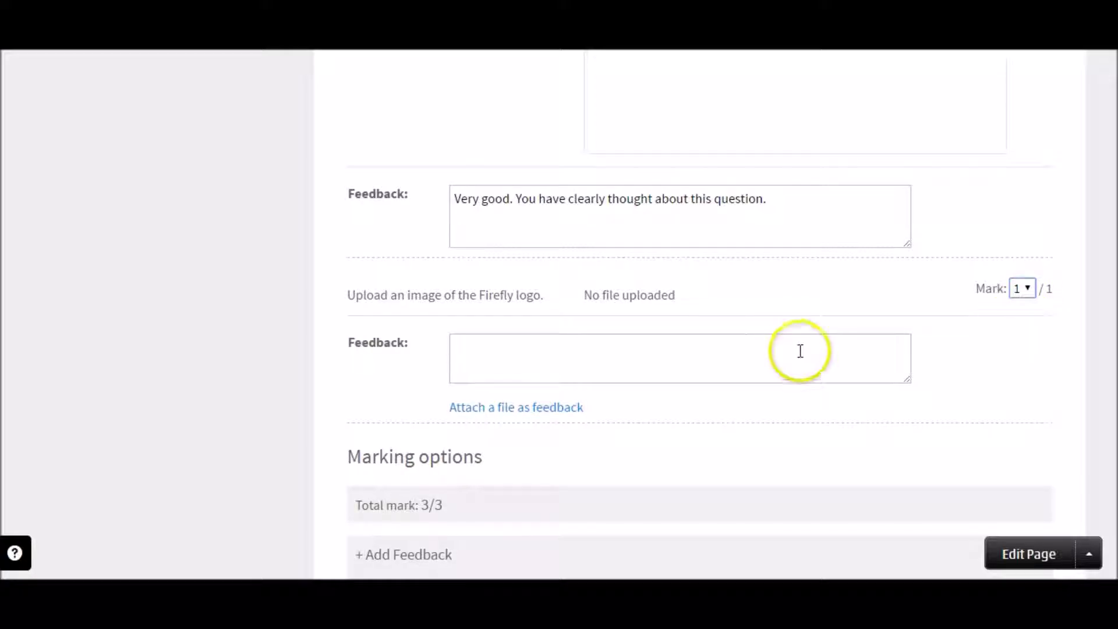
click(779, 354)
text(Exce)
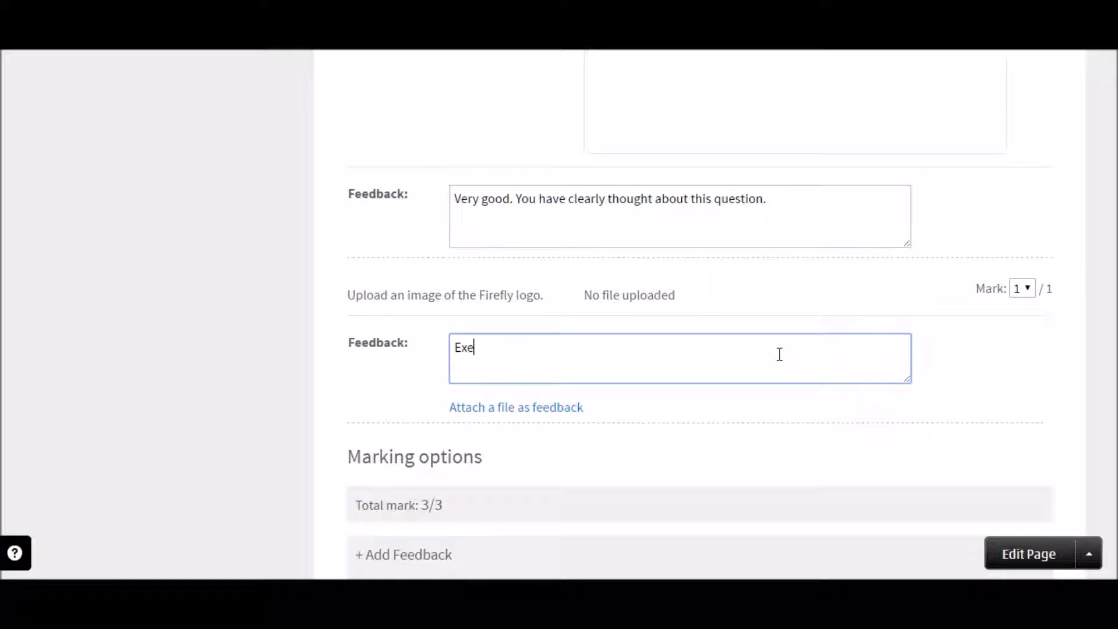
key(BackSpace)
text(cellent.)
scroll(699, 315, down, 4)
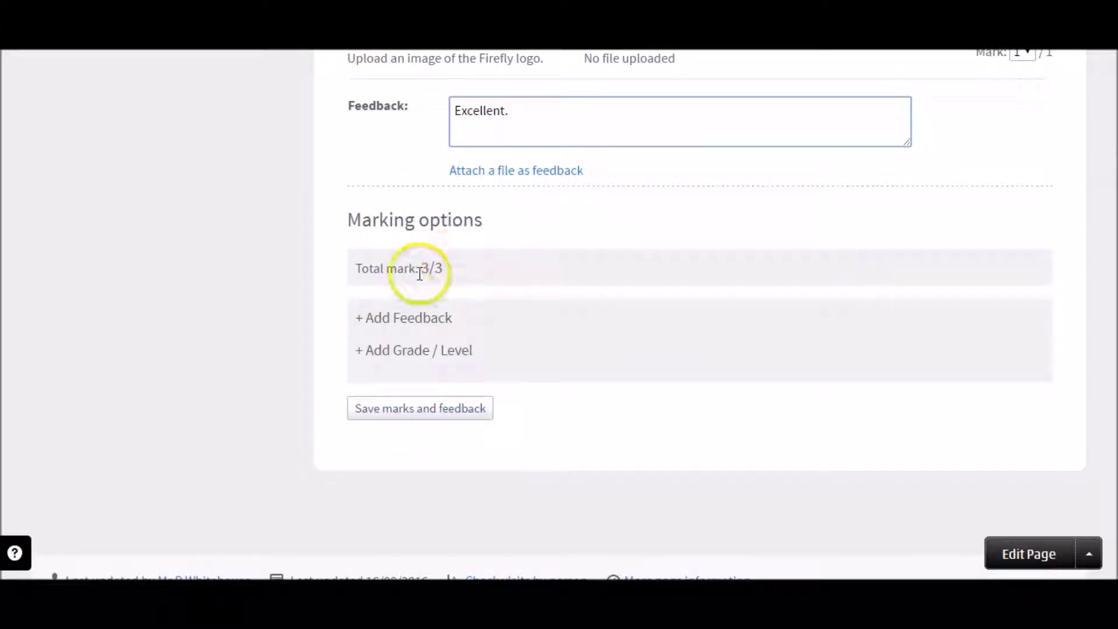
Step: Add overall feedback recommending the student watch more tutorial videos
click(376, 319)
click(402, 354)
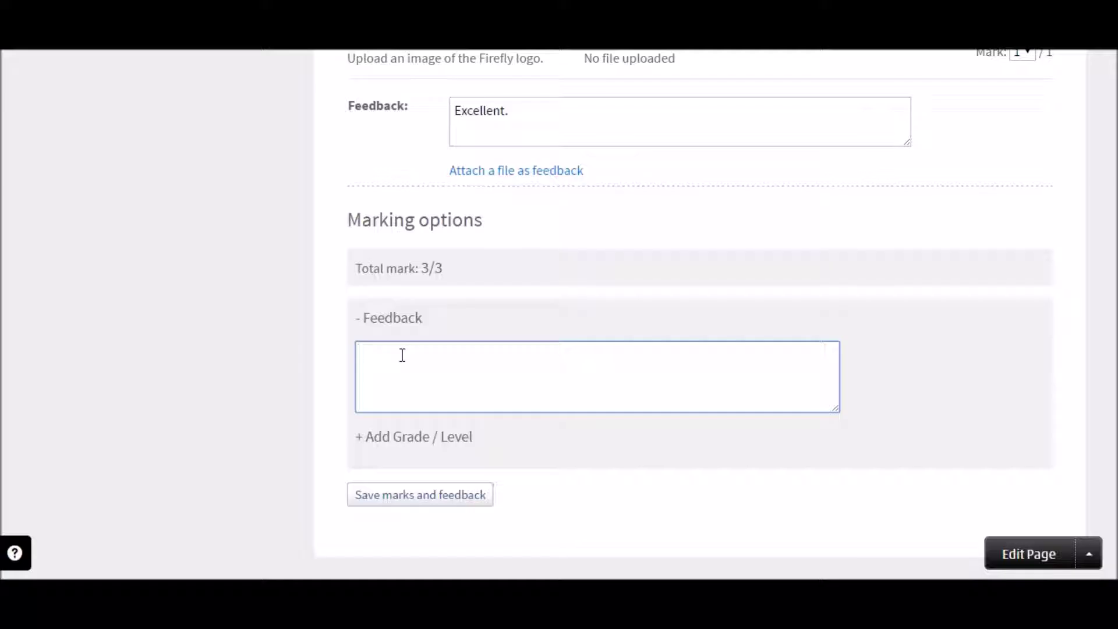
text(You are progressing w)
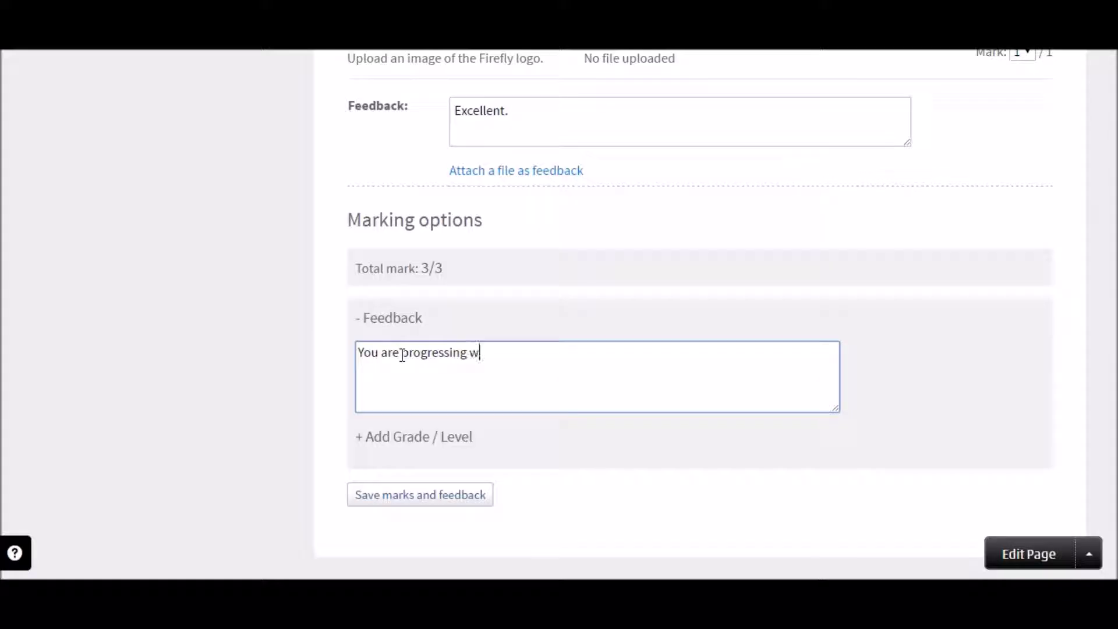
text(ell in this subject.)
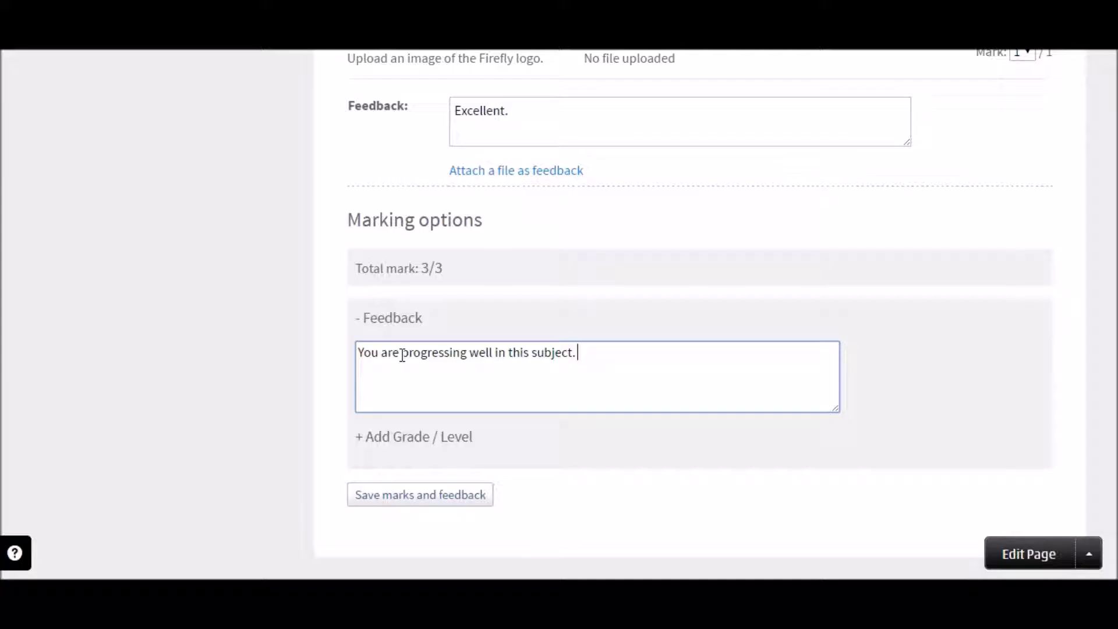
text( To further impro)
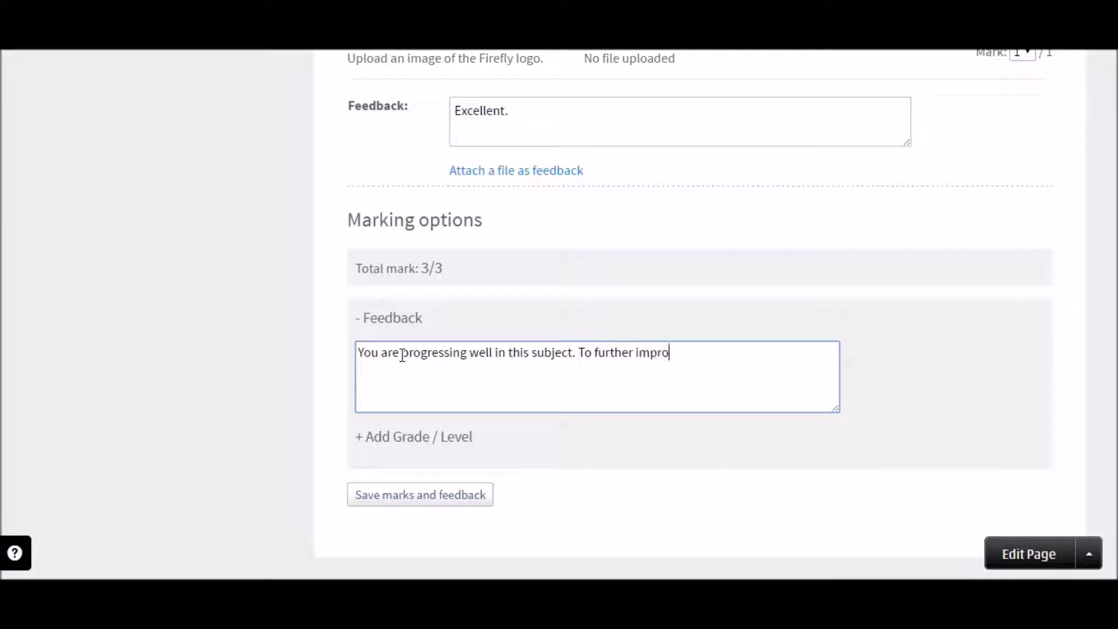
text(ve, I would recommend watching)
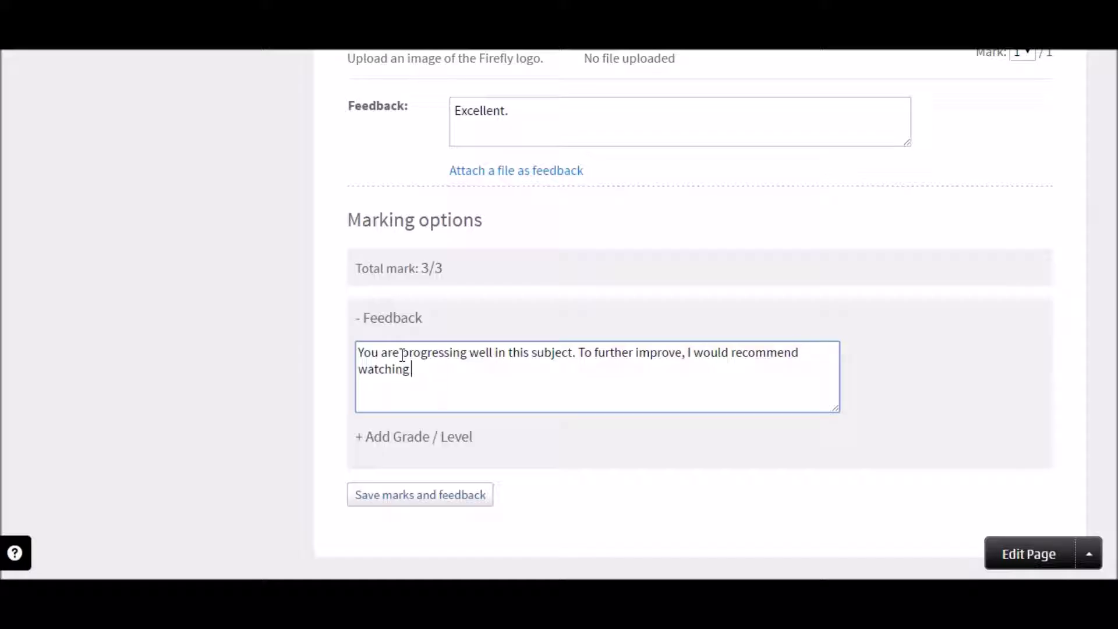
text( some more tutor)
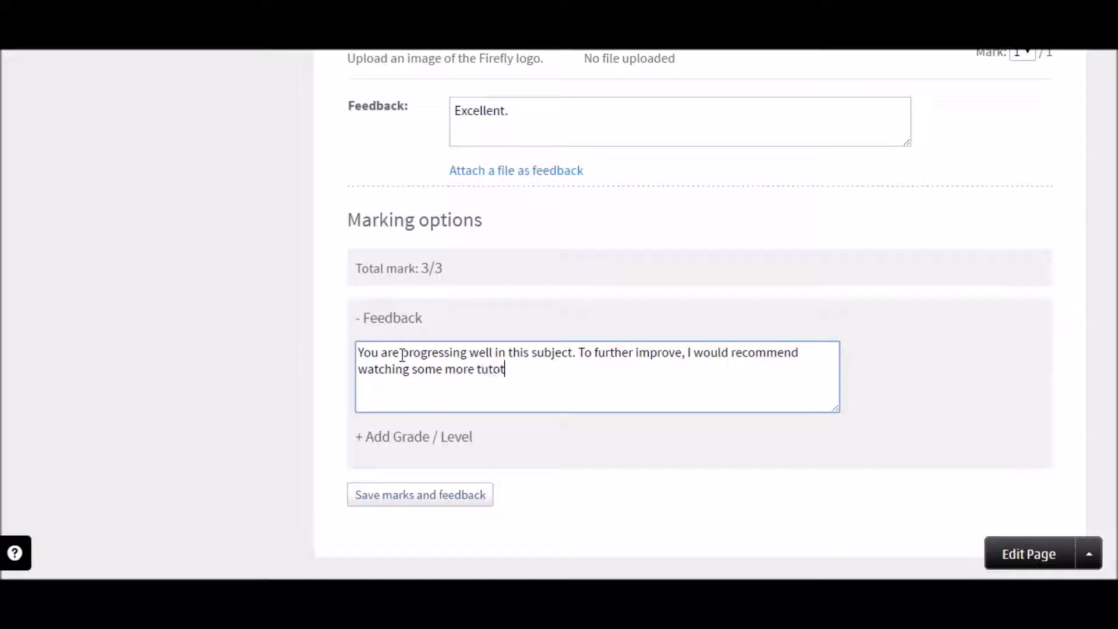
key(BackSpace)
text(rial videos.)
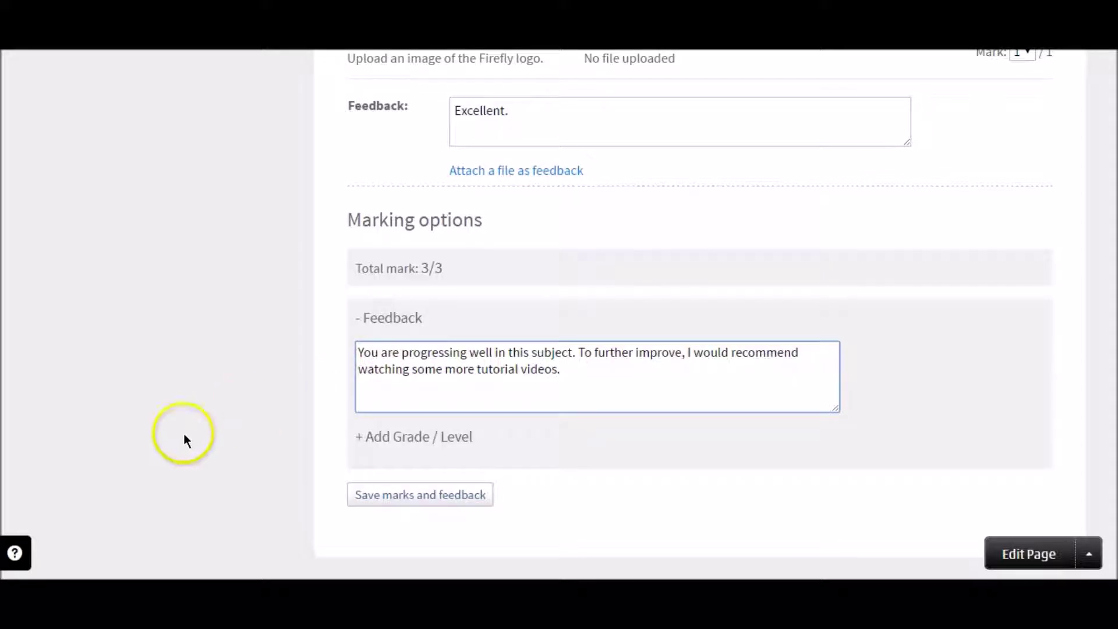
Step: Give the homework an A* grade and save the marks, feedback and grade
click(401, 438)
click(399, 471)
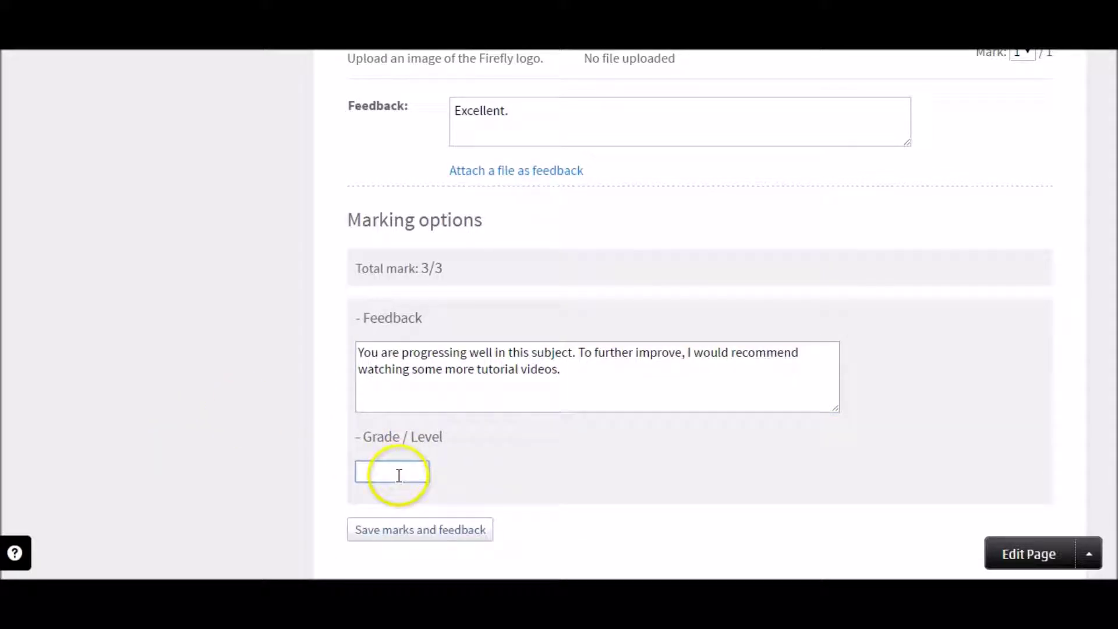
text(A)
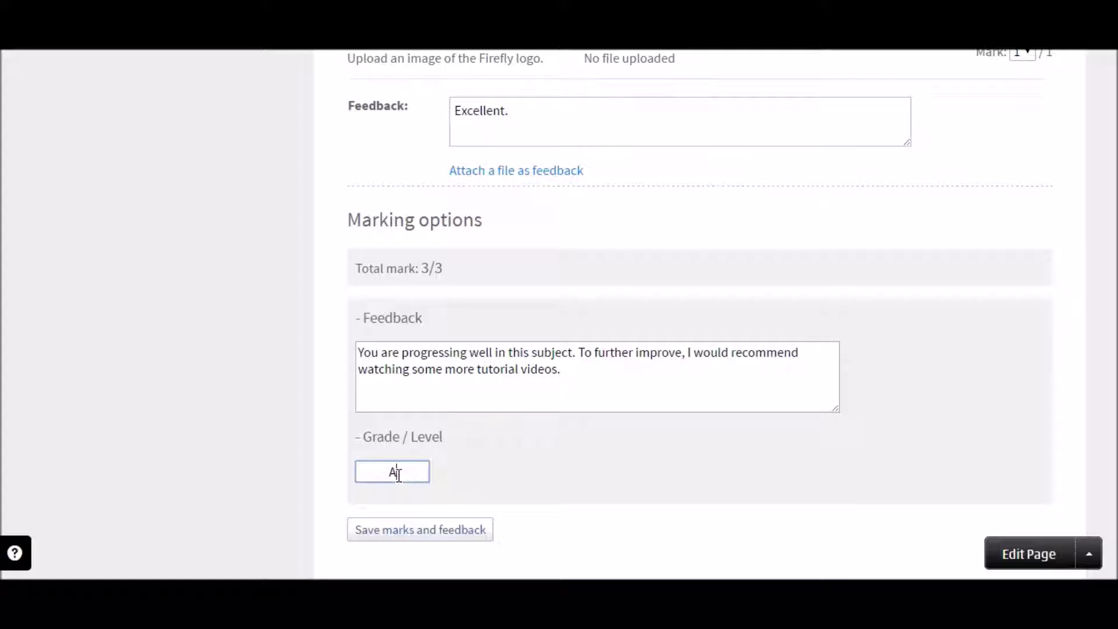
text(*)
scroll(871, 372, down, 3)
click(463, 387)
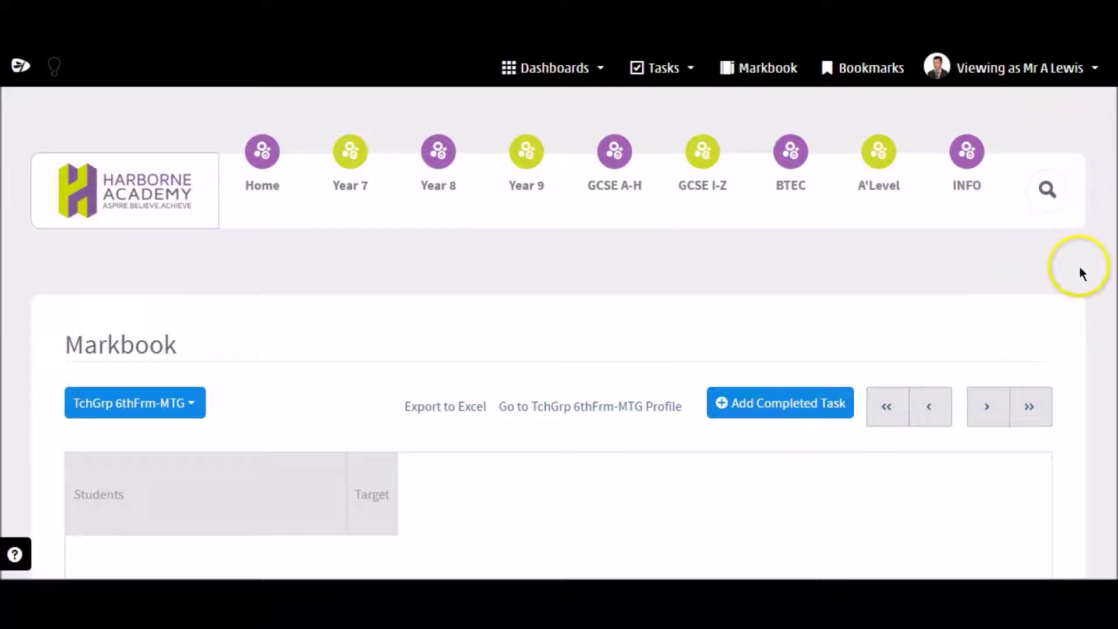
Step: Dismiss the impersonation notice and return to viewing the site as yourself
click(758, 81)
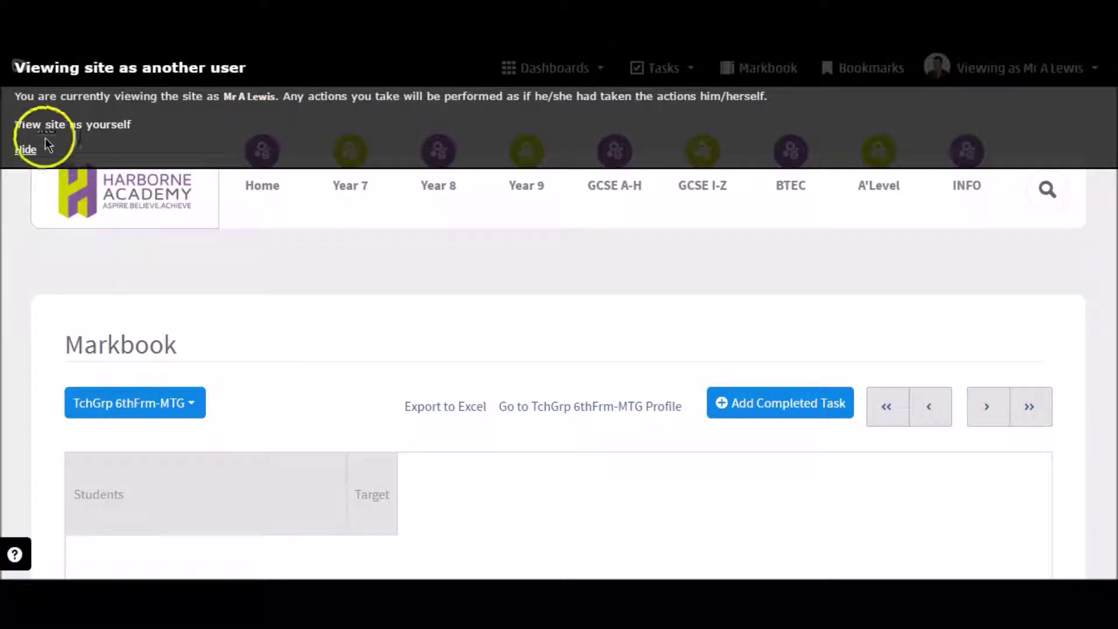
click(26, 150)
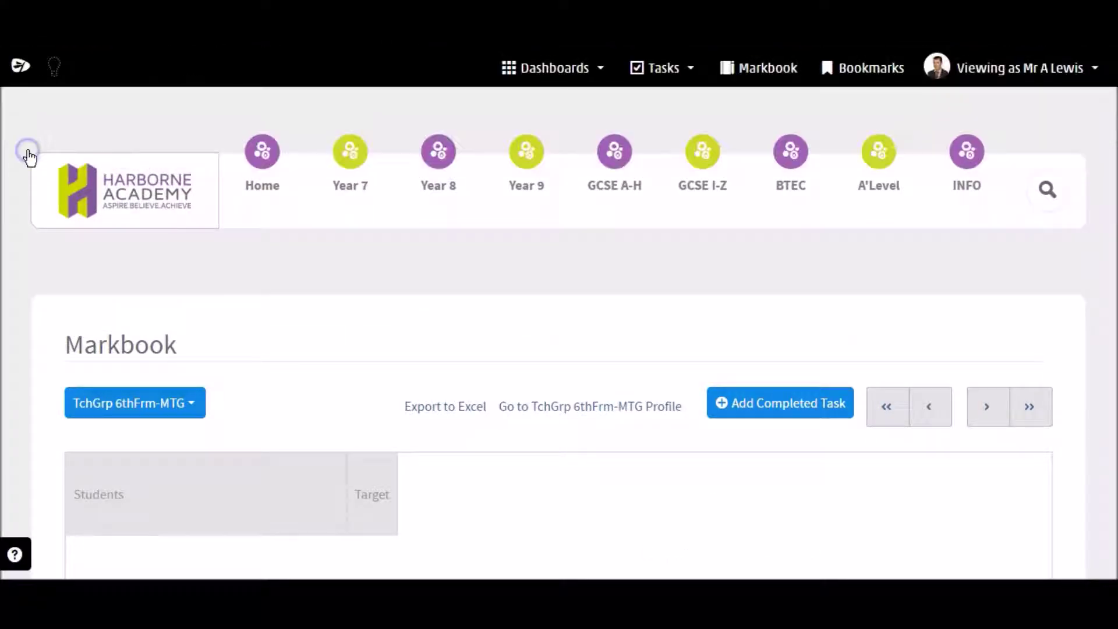
click(1024, 83)
click(1020, 140)
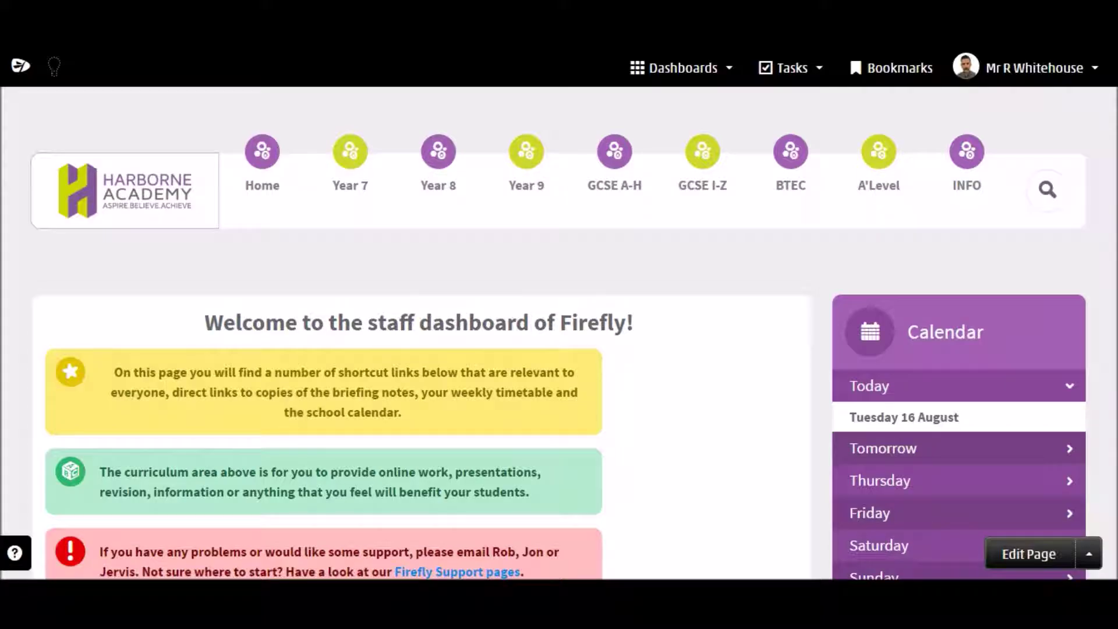
Step: Open the 'Staff: This is a simple homework task' from Manage Set Tasks and view it in the Markbook
scroll(419, 337, down, 8)
scroll(419, 337, up, 8)
click(823, 64)
click(803, 120)
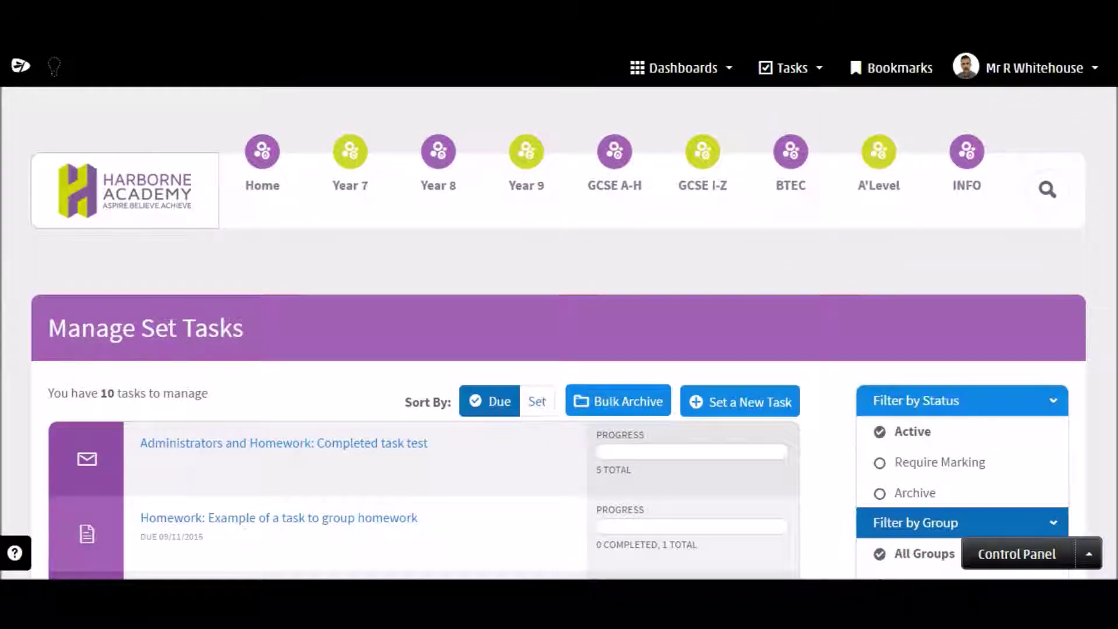
scroll(1112, 368, down, 10)
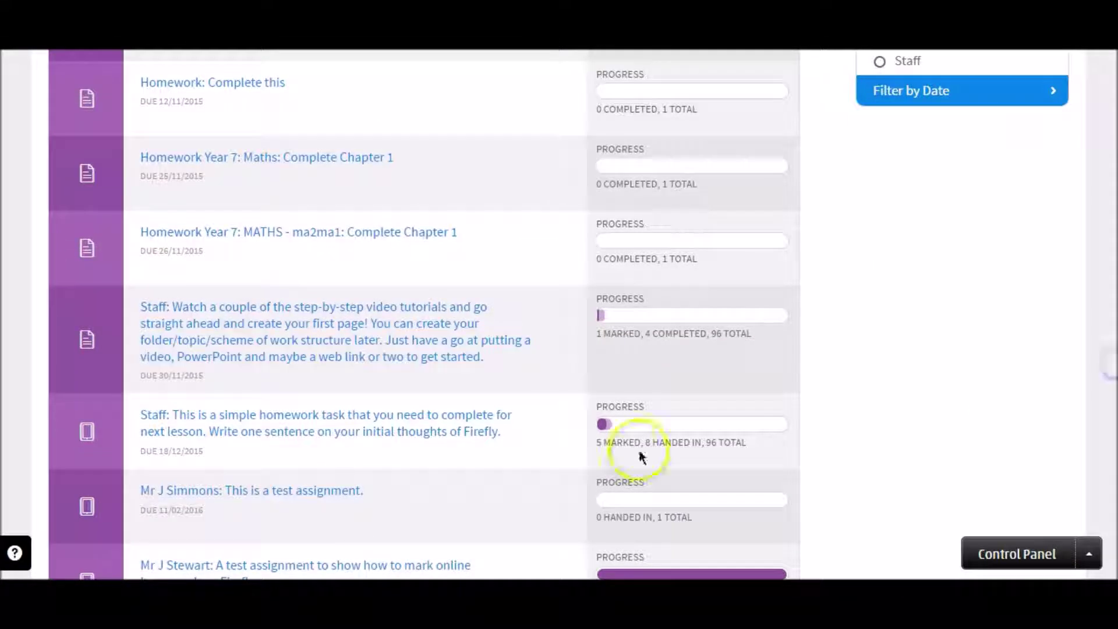
click(430, 420)
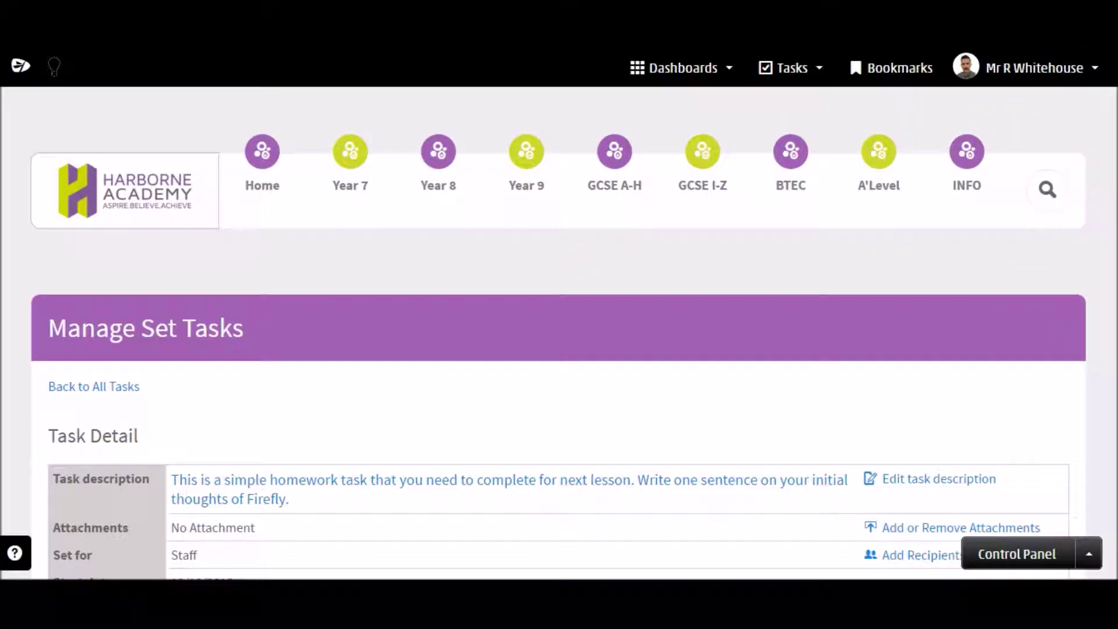
scroll(473, 69, down, 7)
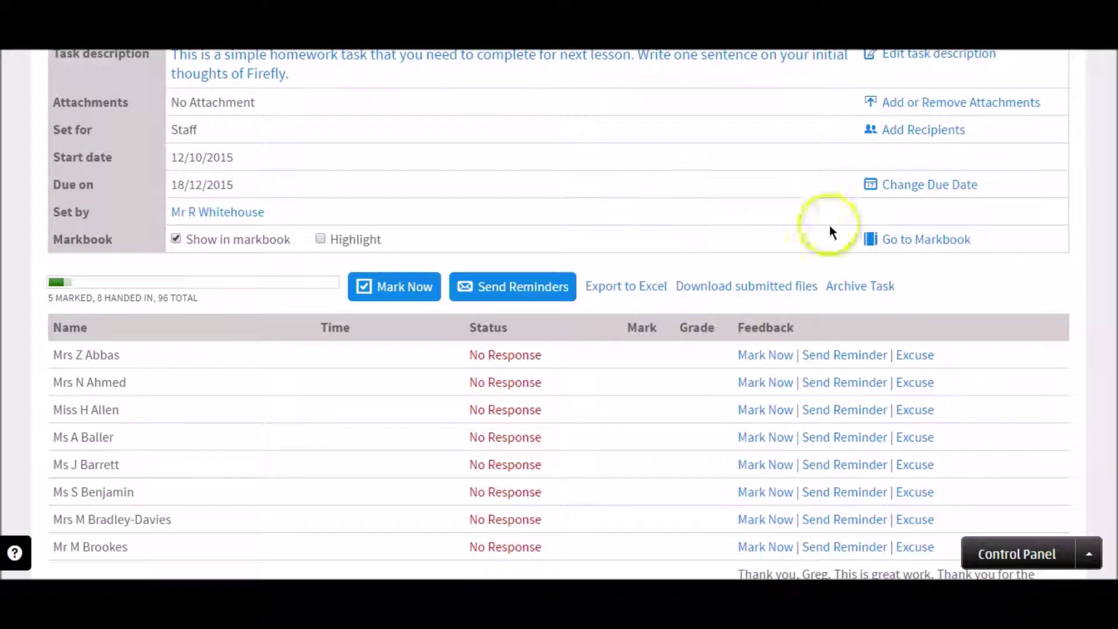
click(913, 250)
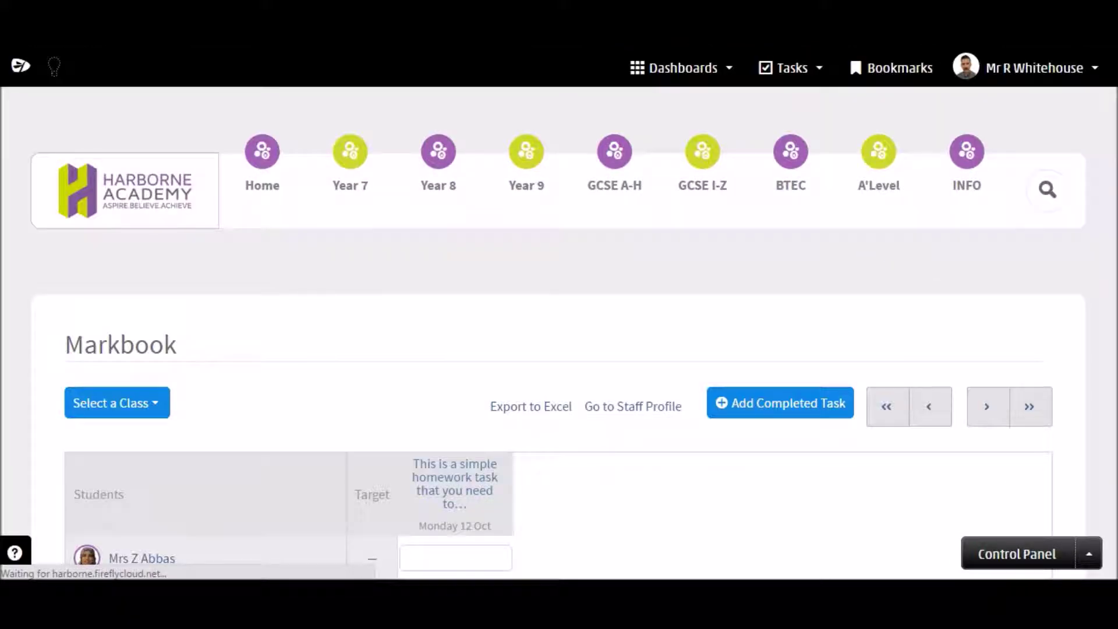
scroll(559, 315, down, 4)
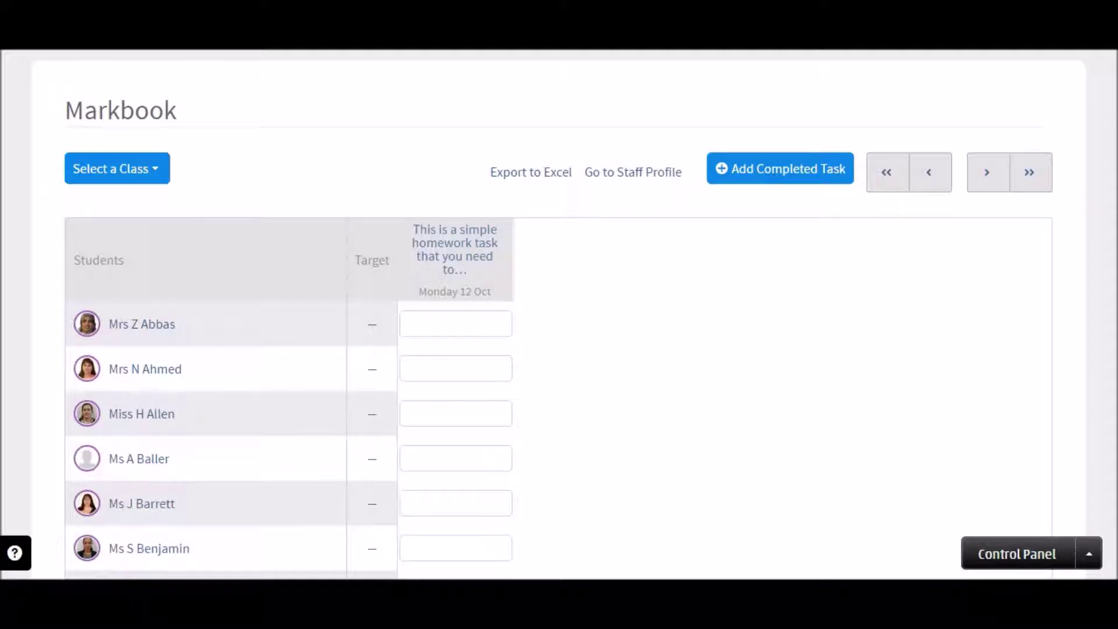
scroll(559, 315, down, 10)
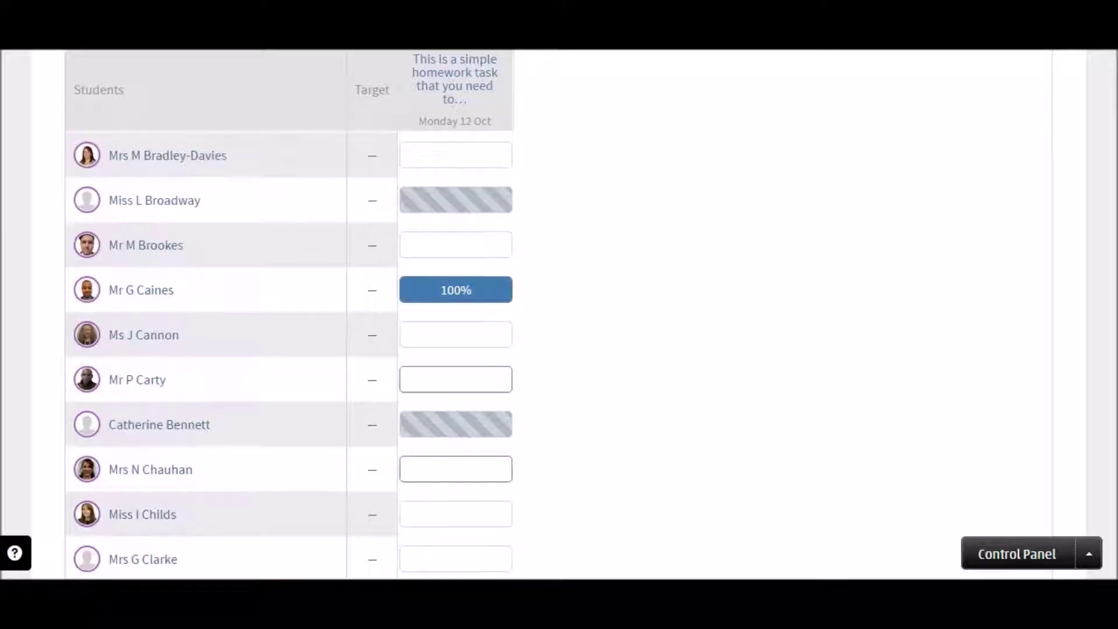
drag(1113, 197, 1113, 58)
scroll(559, 314, down, 2)
scroll(559, 315, down, 2)
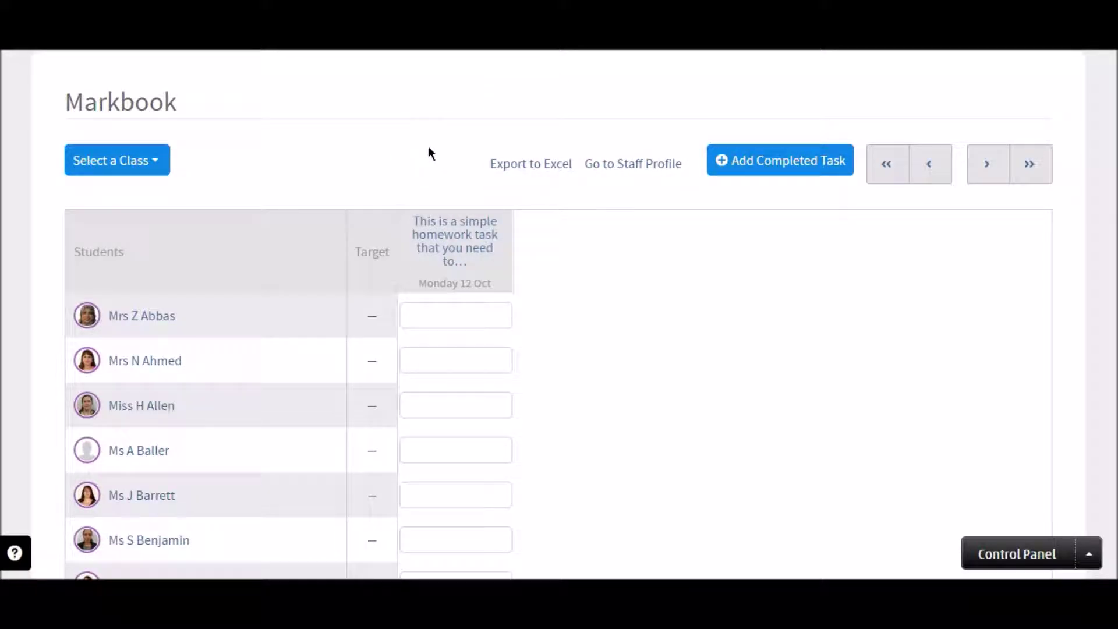
click(723, 165)
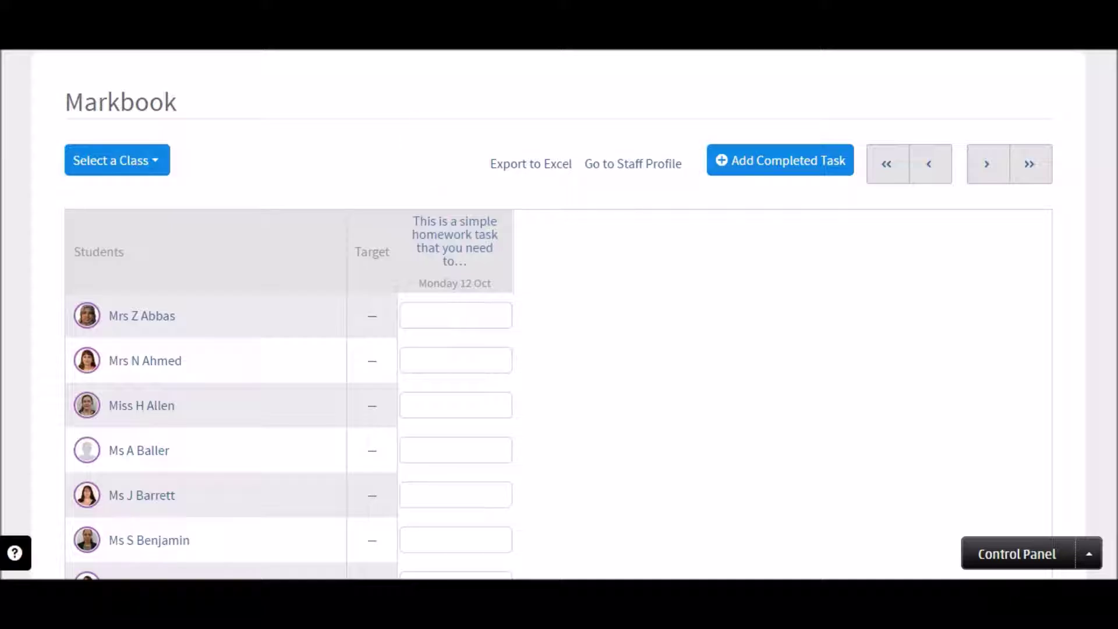